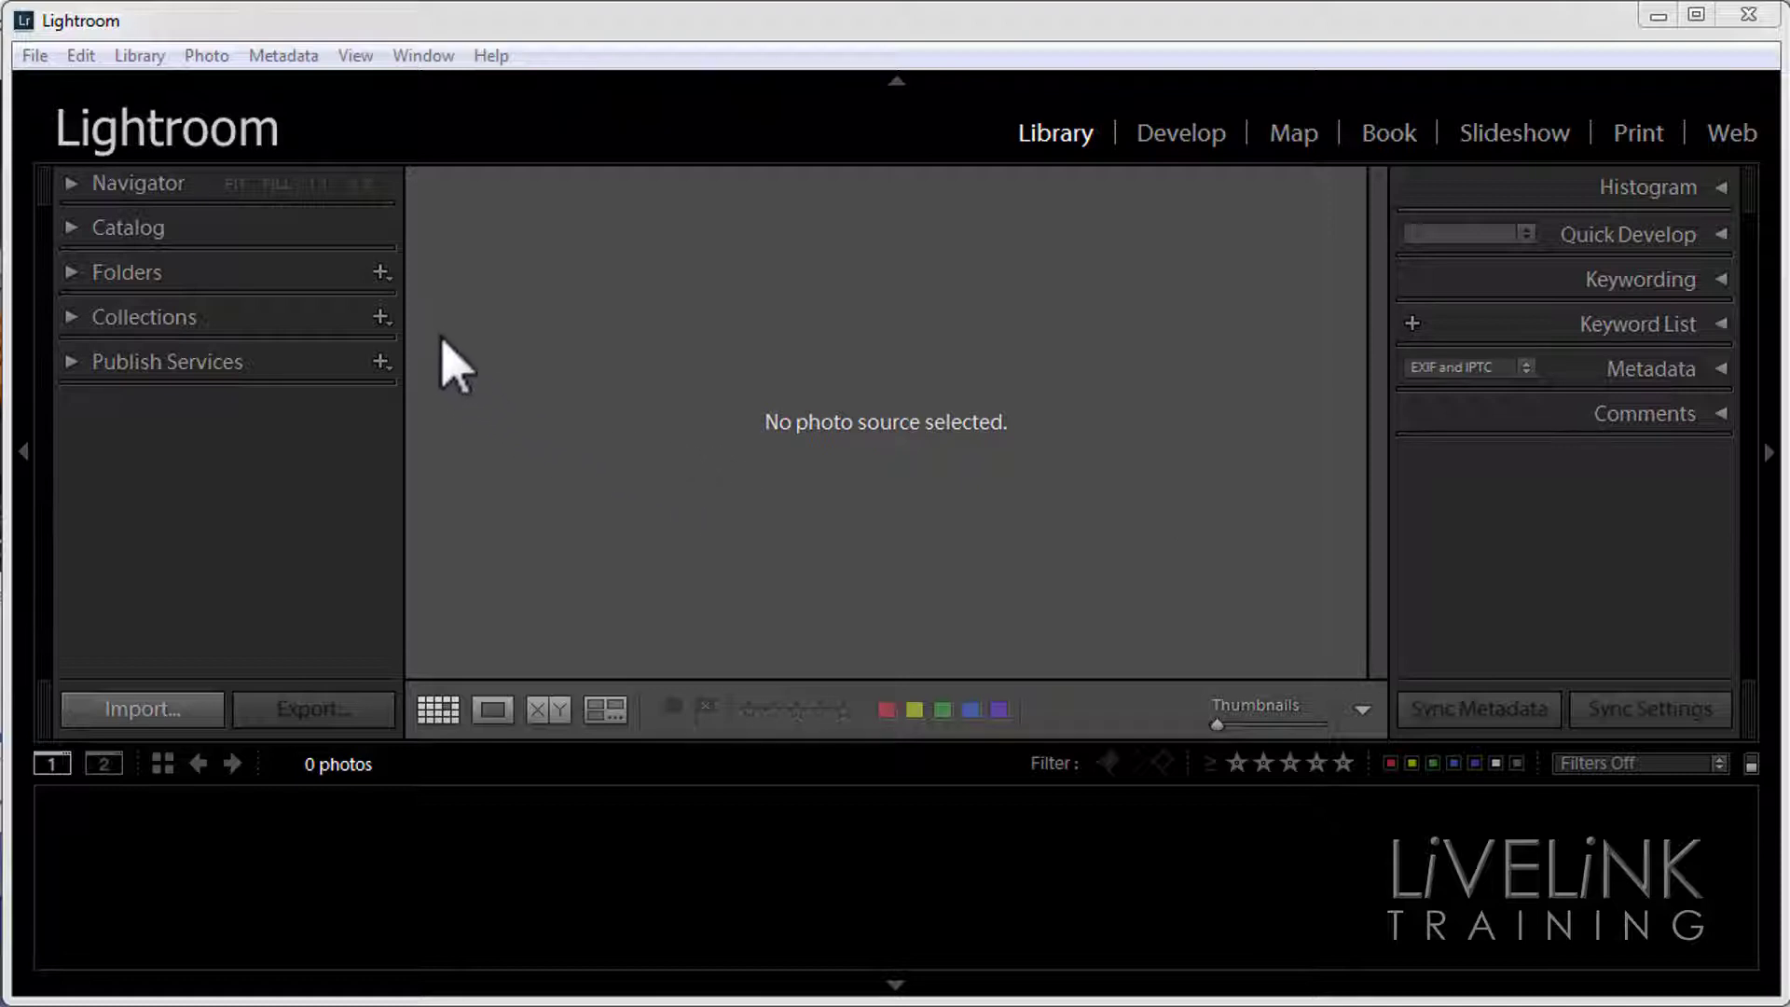
Open the import window for the memory card's 37 photos and collapse the Destination panel
left_click(74, 276)
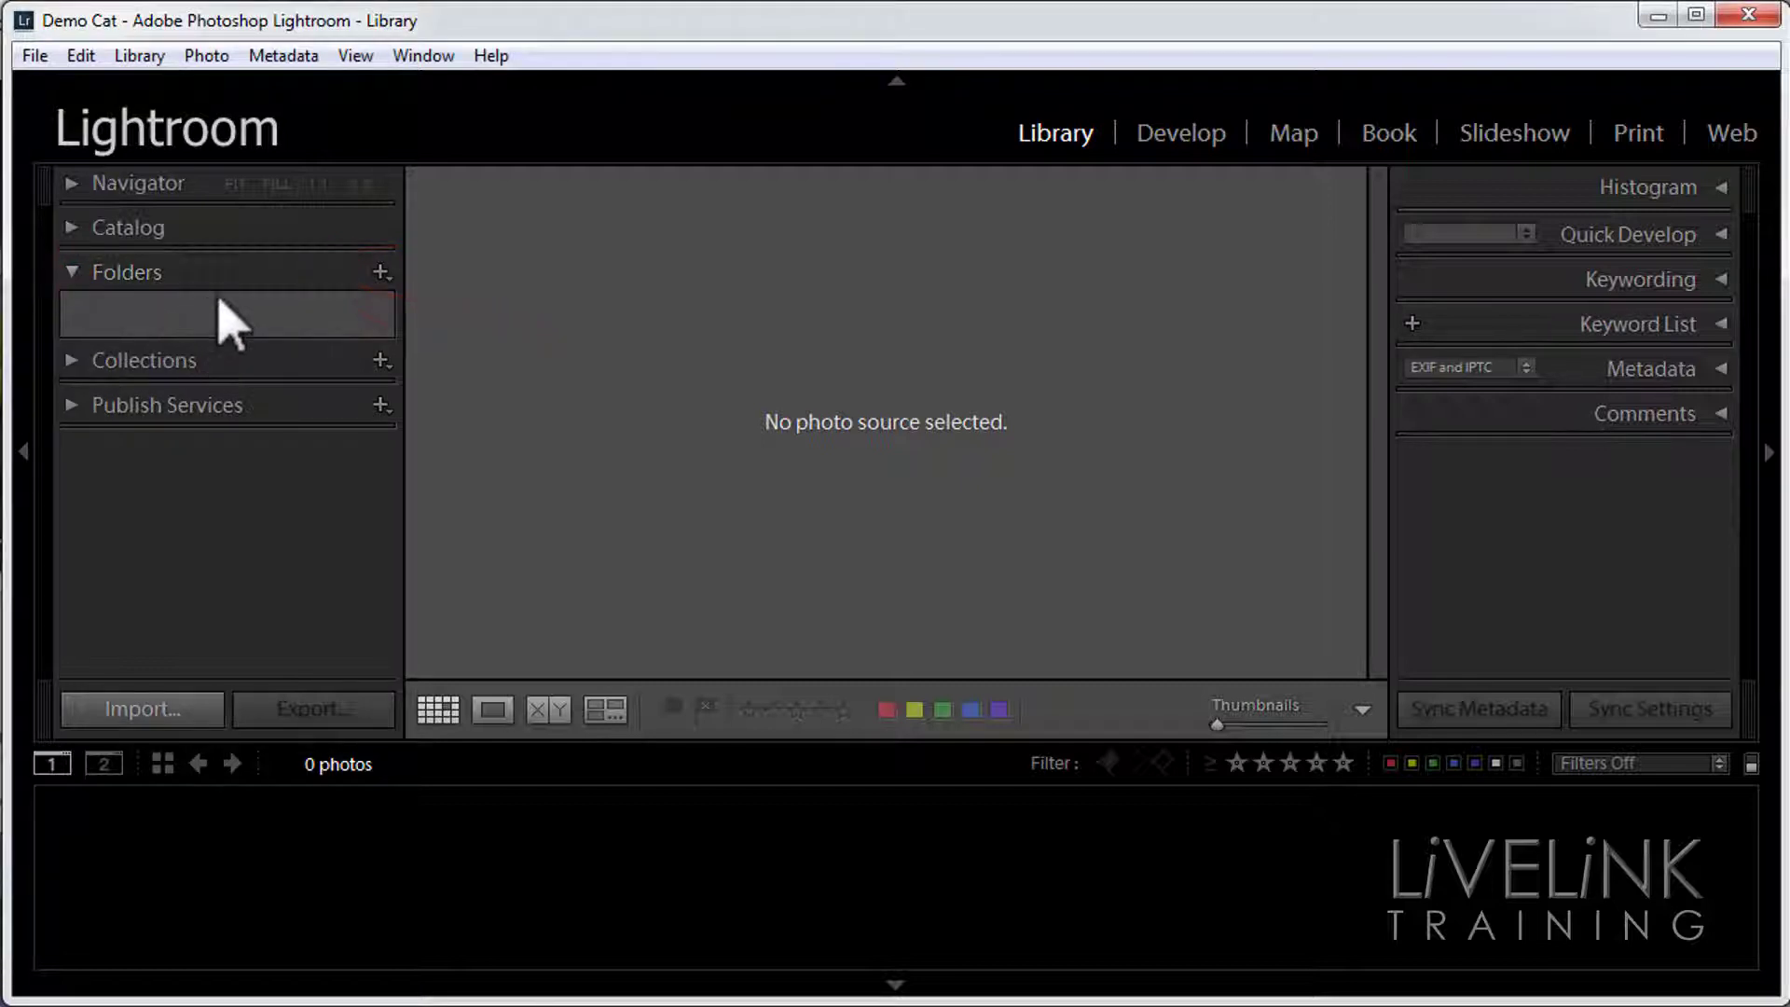
left_click(74, 272)
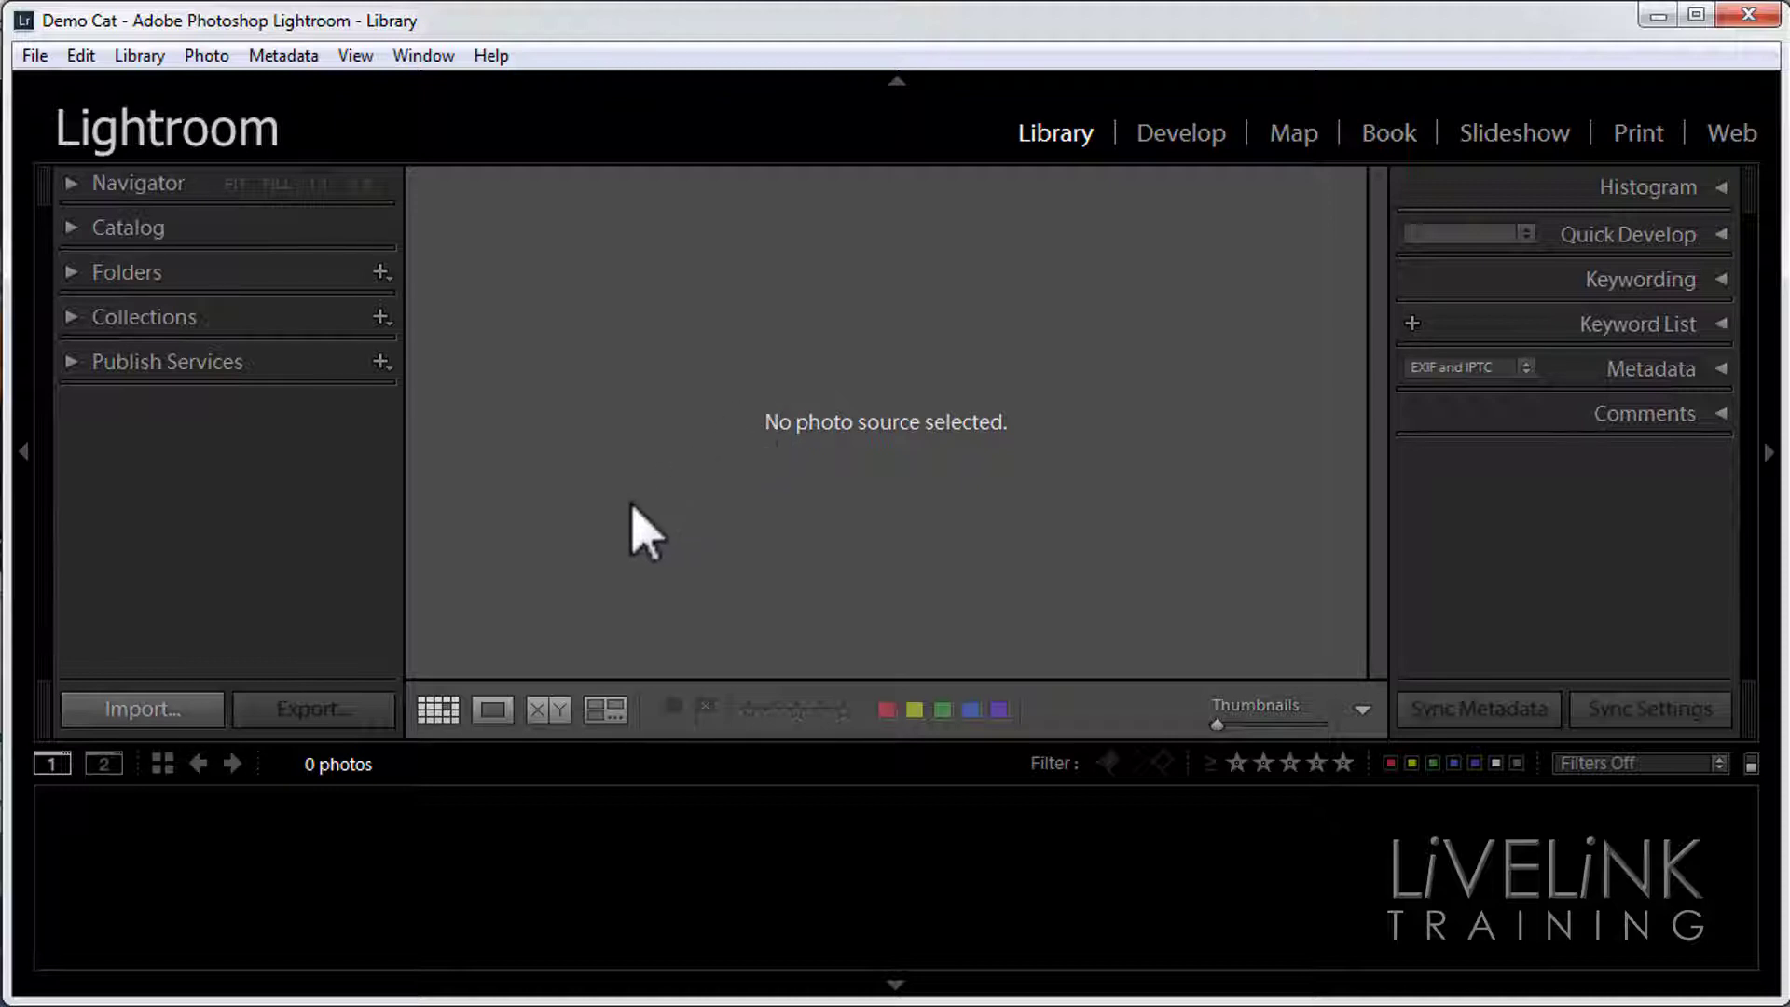
left_click(145, 713)
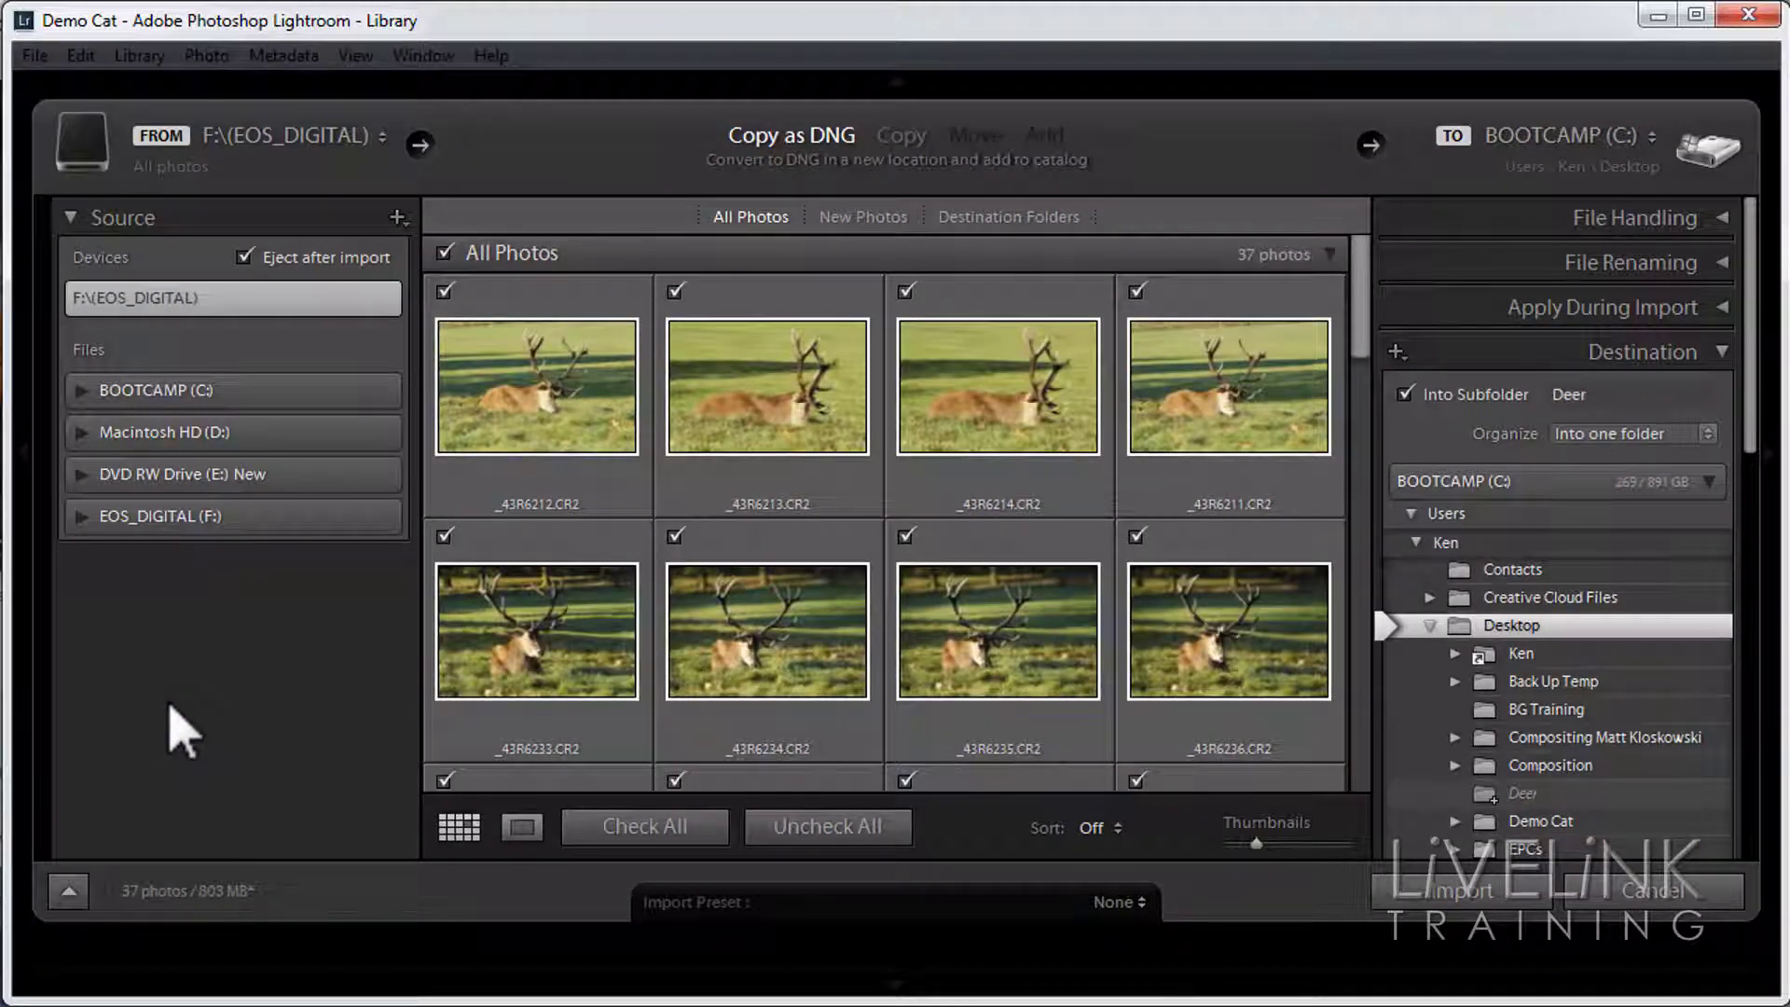
left_click(1722, 353)
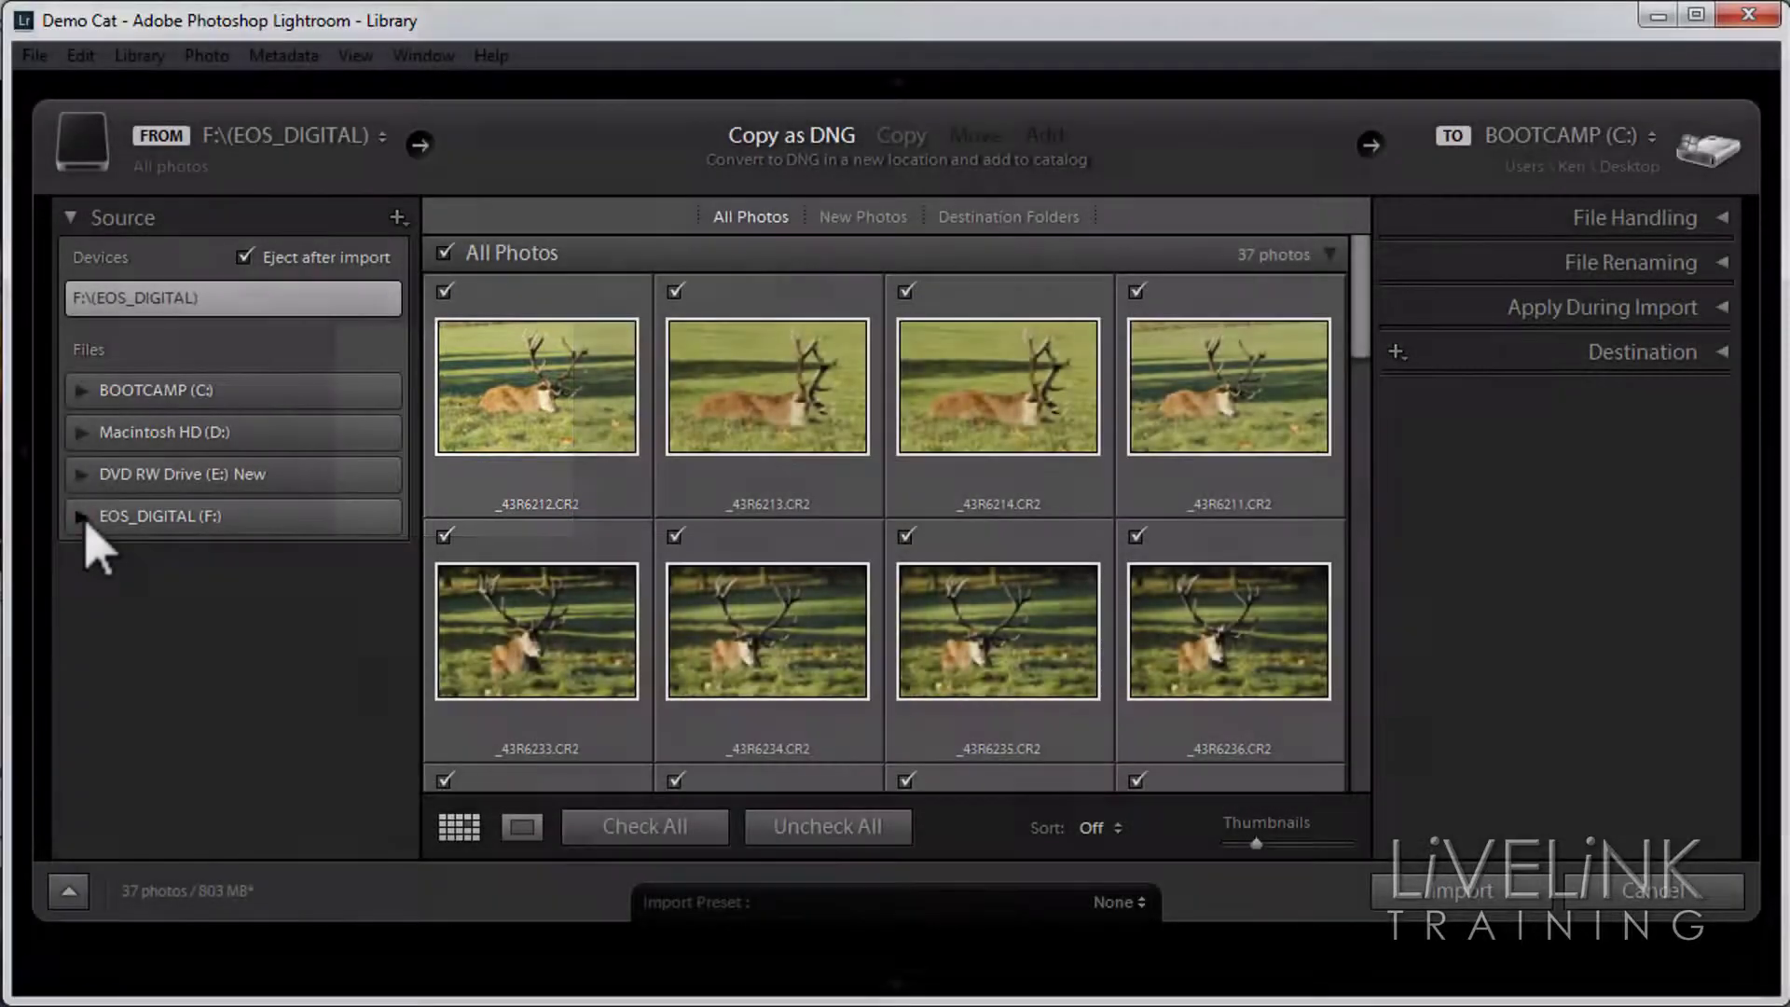
Set the import source to EOS_DIGITAL (F:) > DCIM > 100EOS1D
left_click(82, 515)
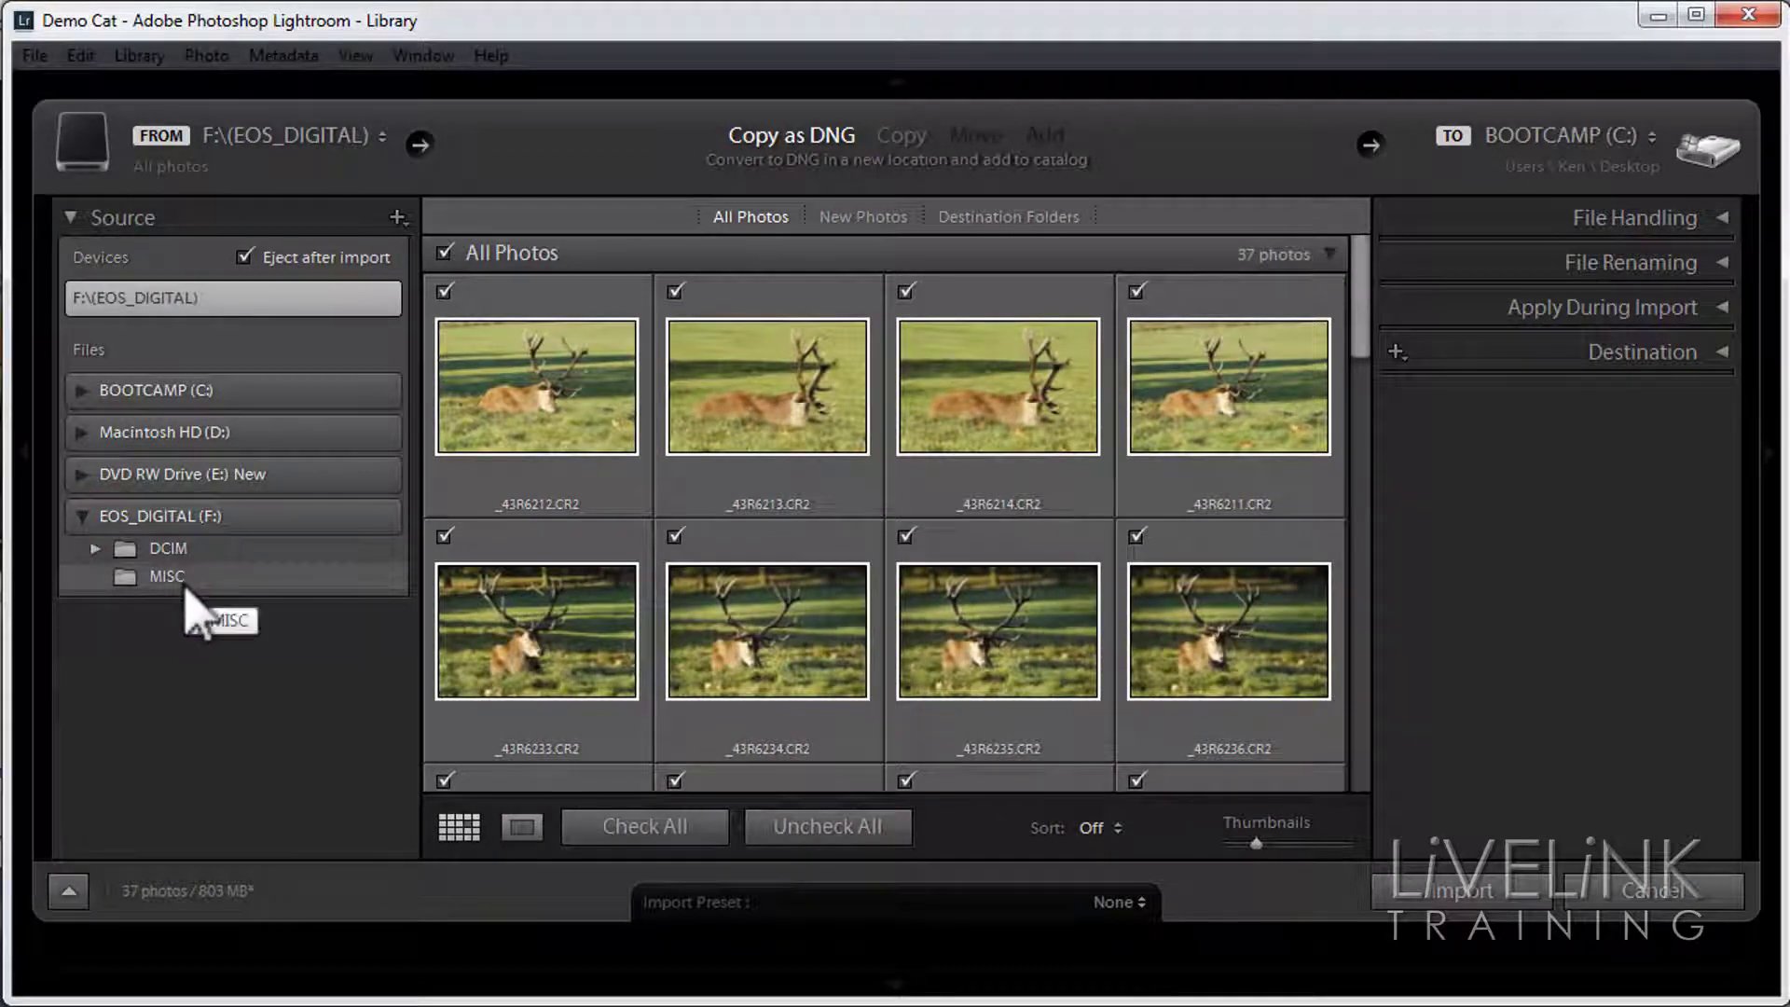
left_click(96, 548)
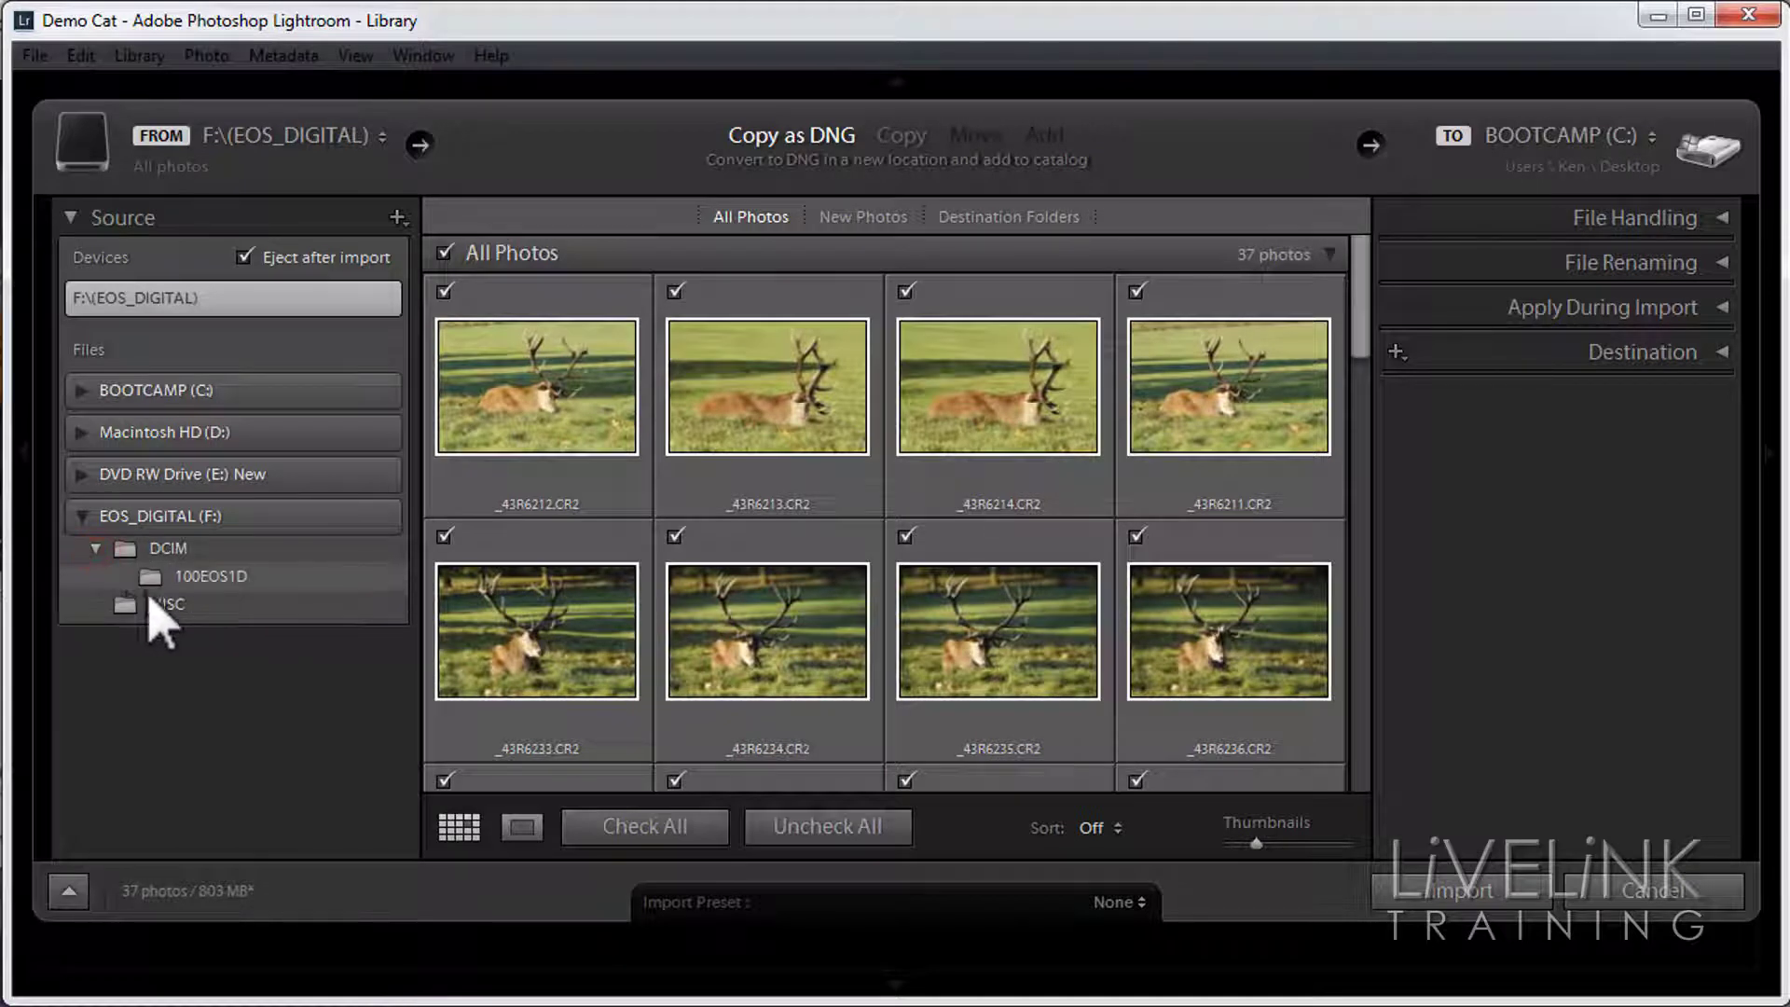
left_click(224, 578)
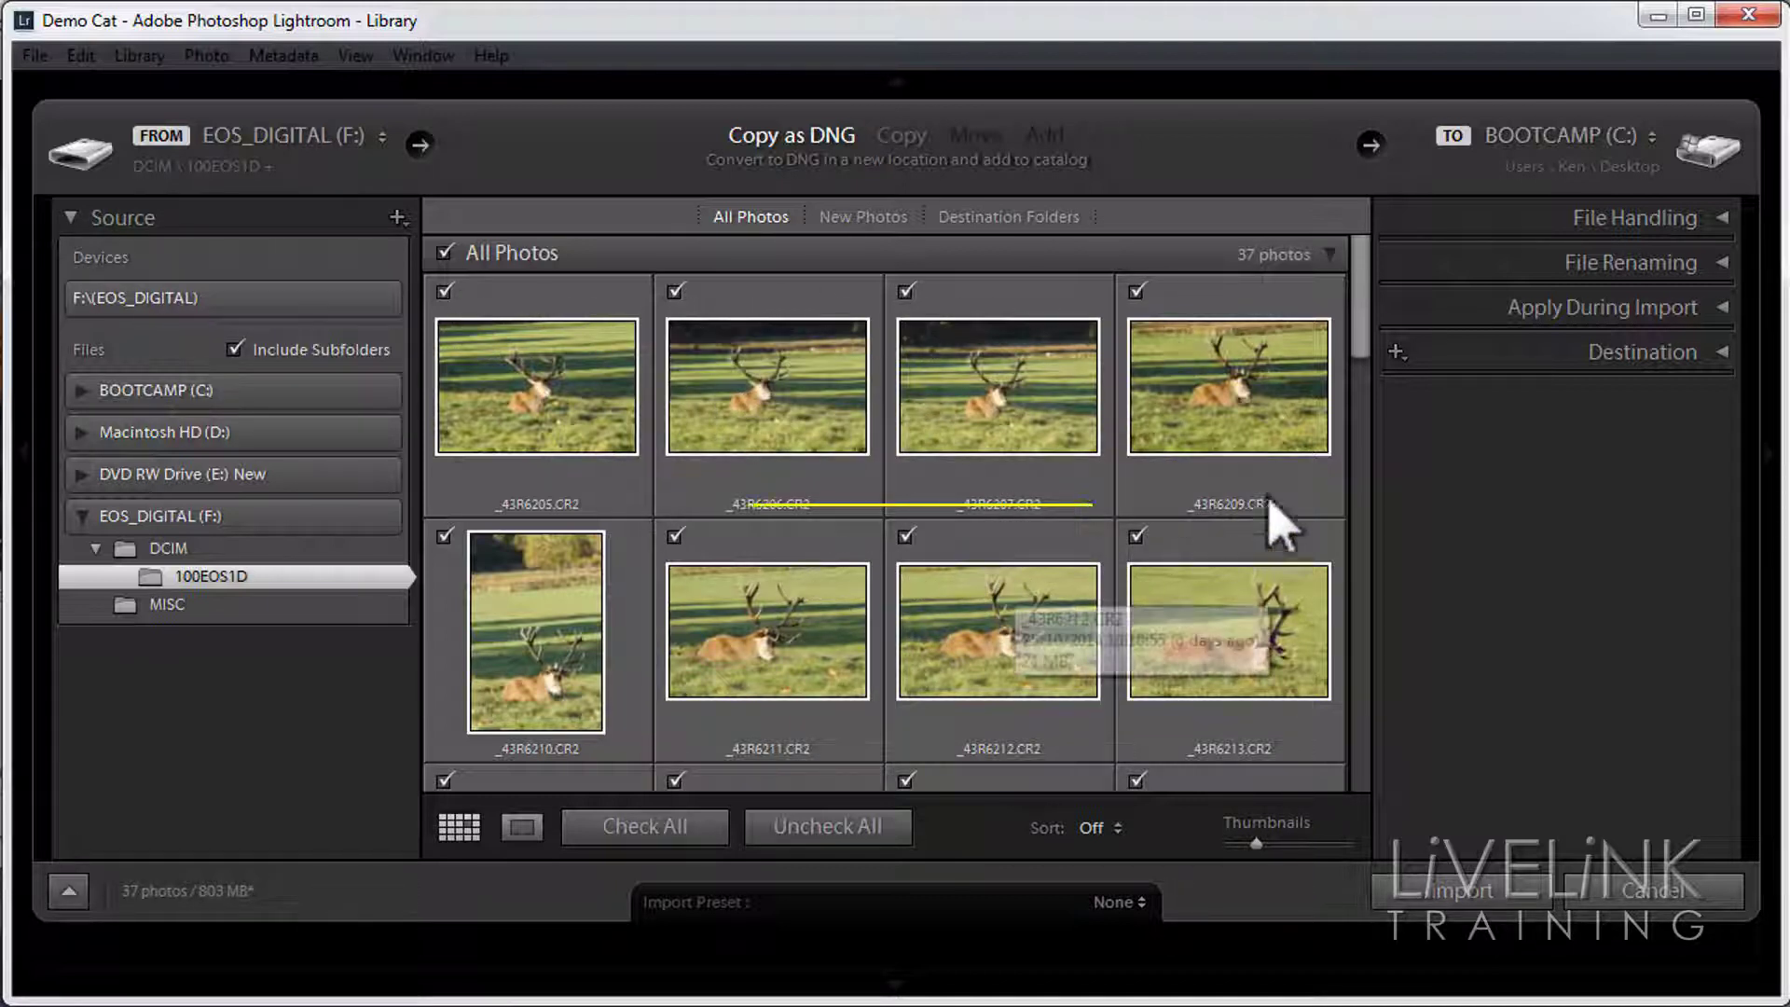
Uncheck all photos, then mark only _43R6205, _43R6213 and _43R6215 for import
left_click_drag(1358, 338, 1359, 280)
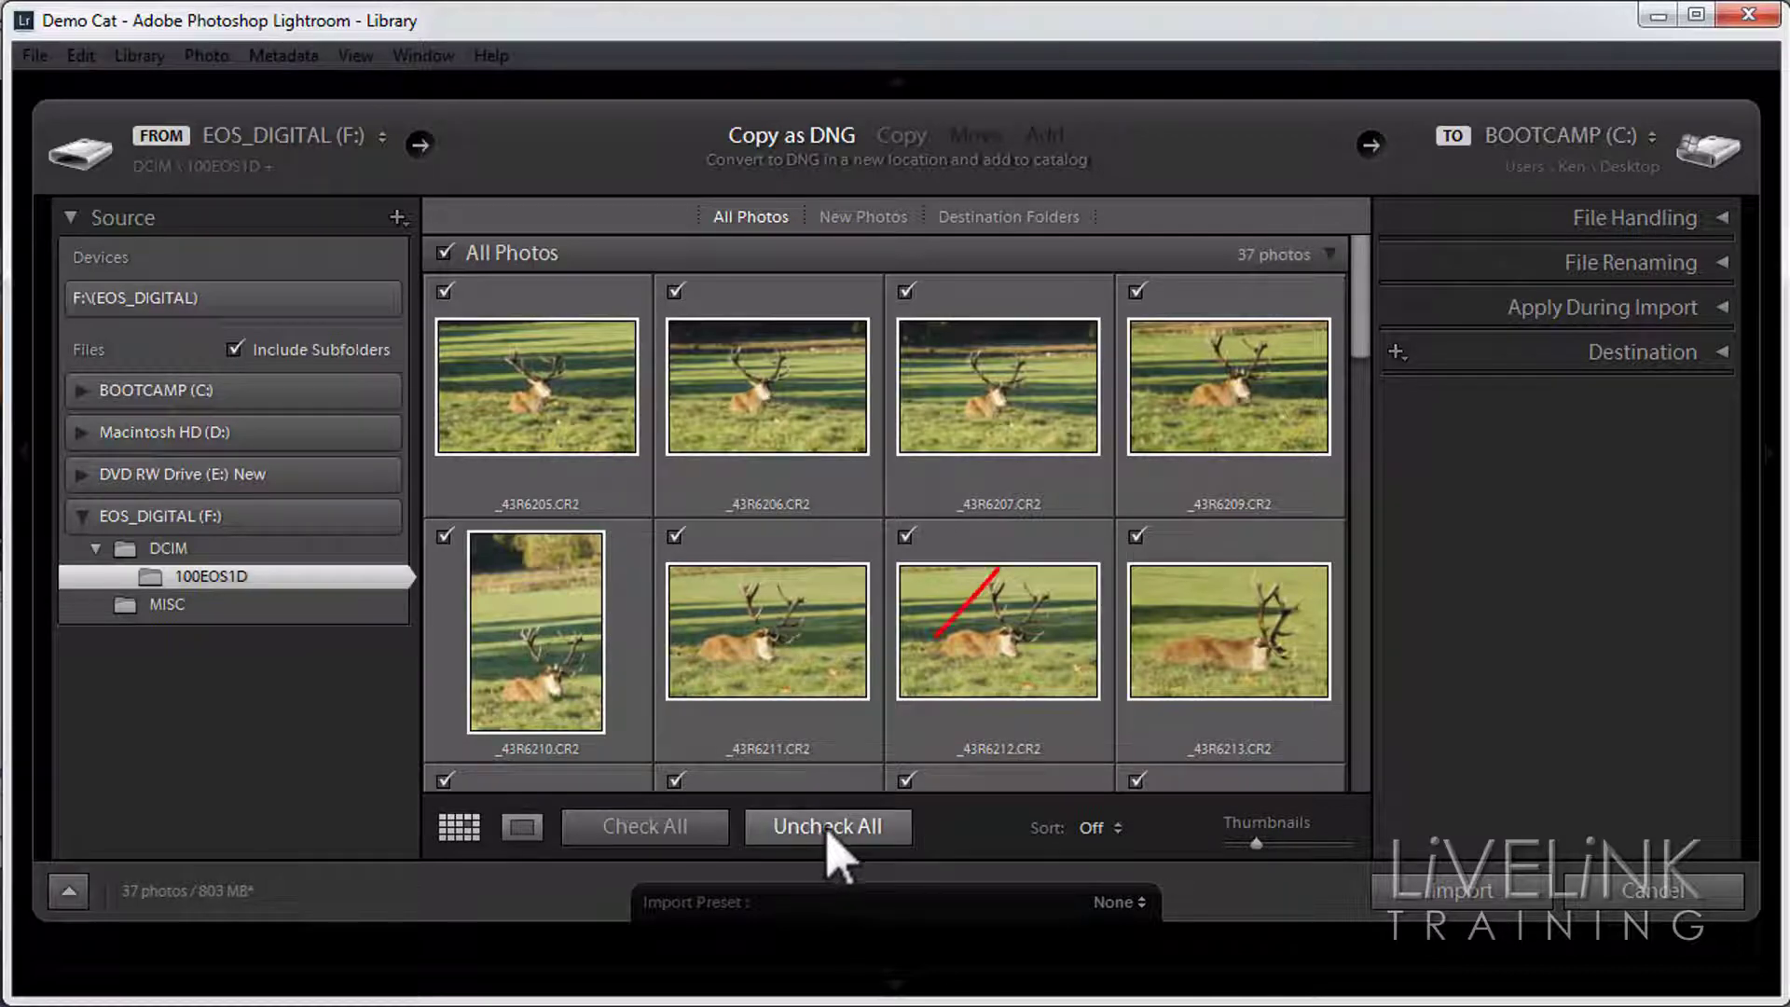
left_click(827, 827)
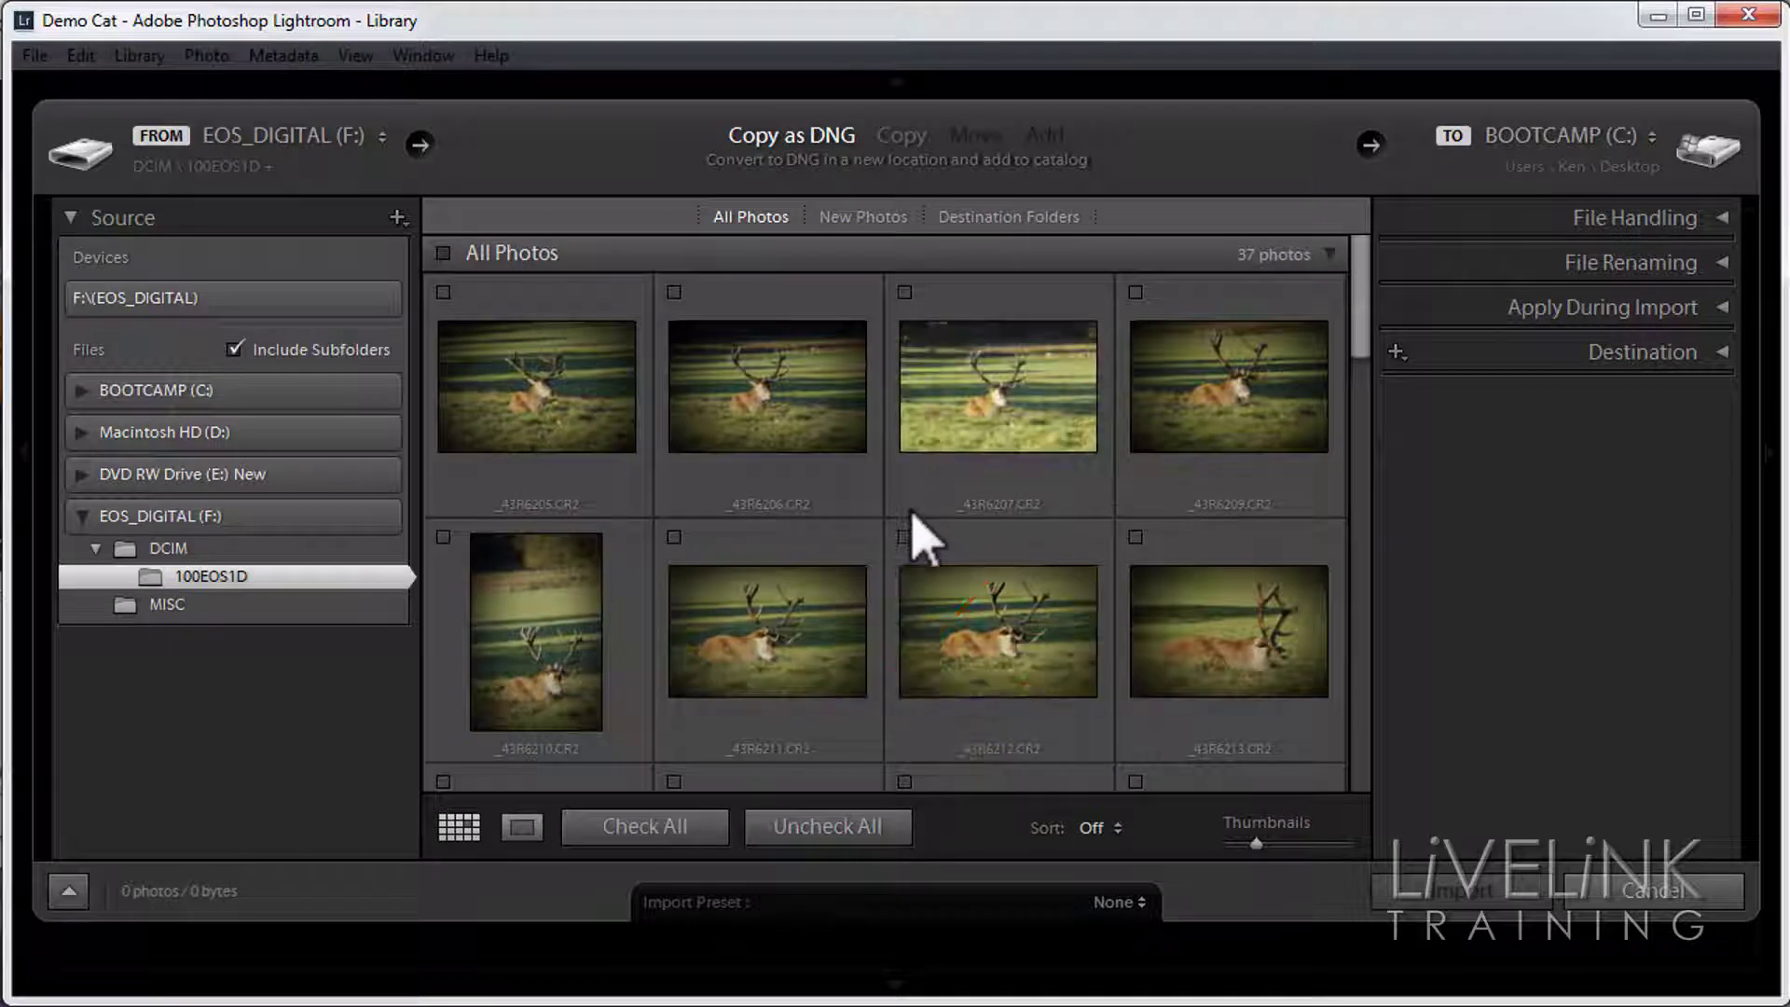
mouse_move(921, 535)
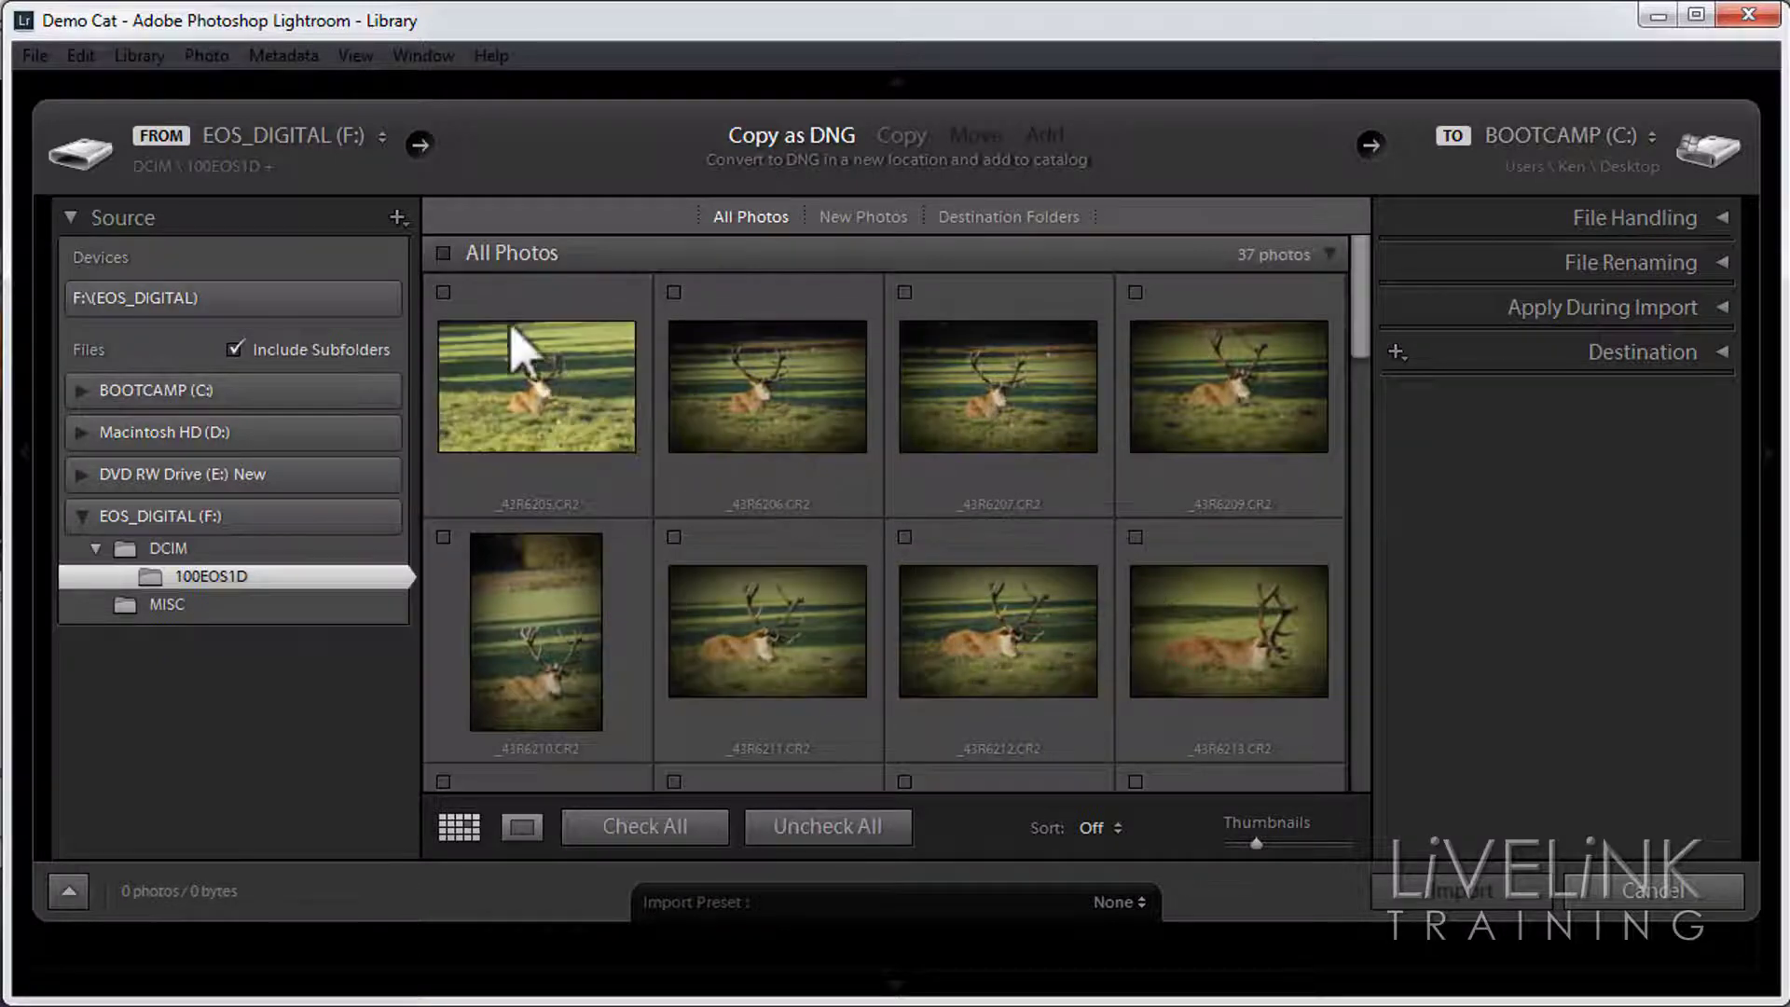
left_click(444, 293)
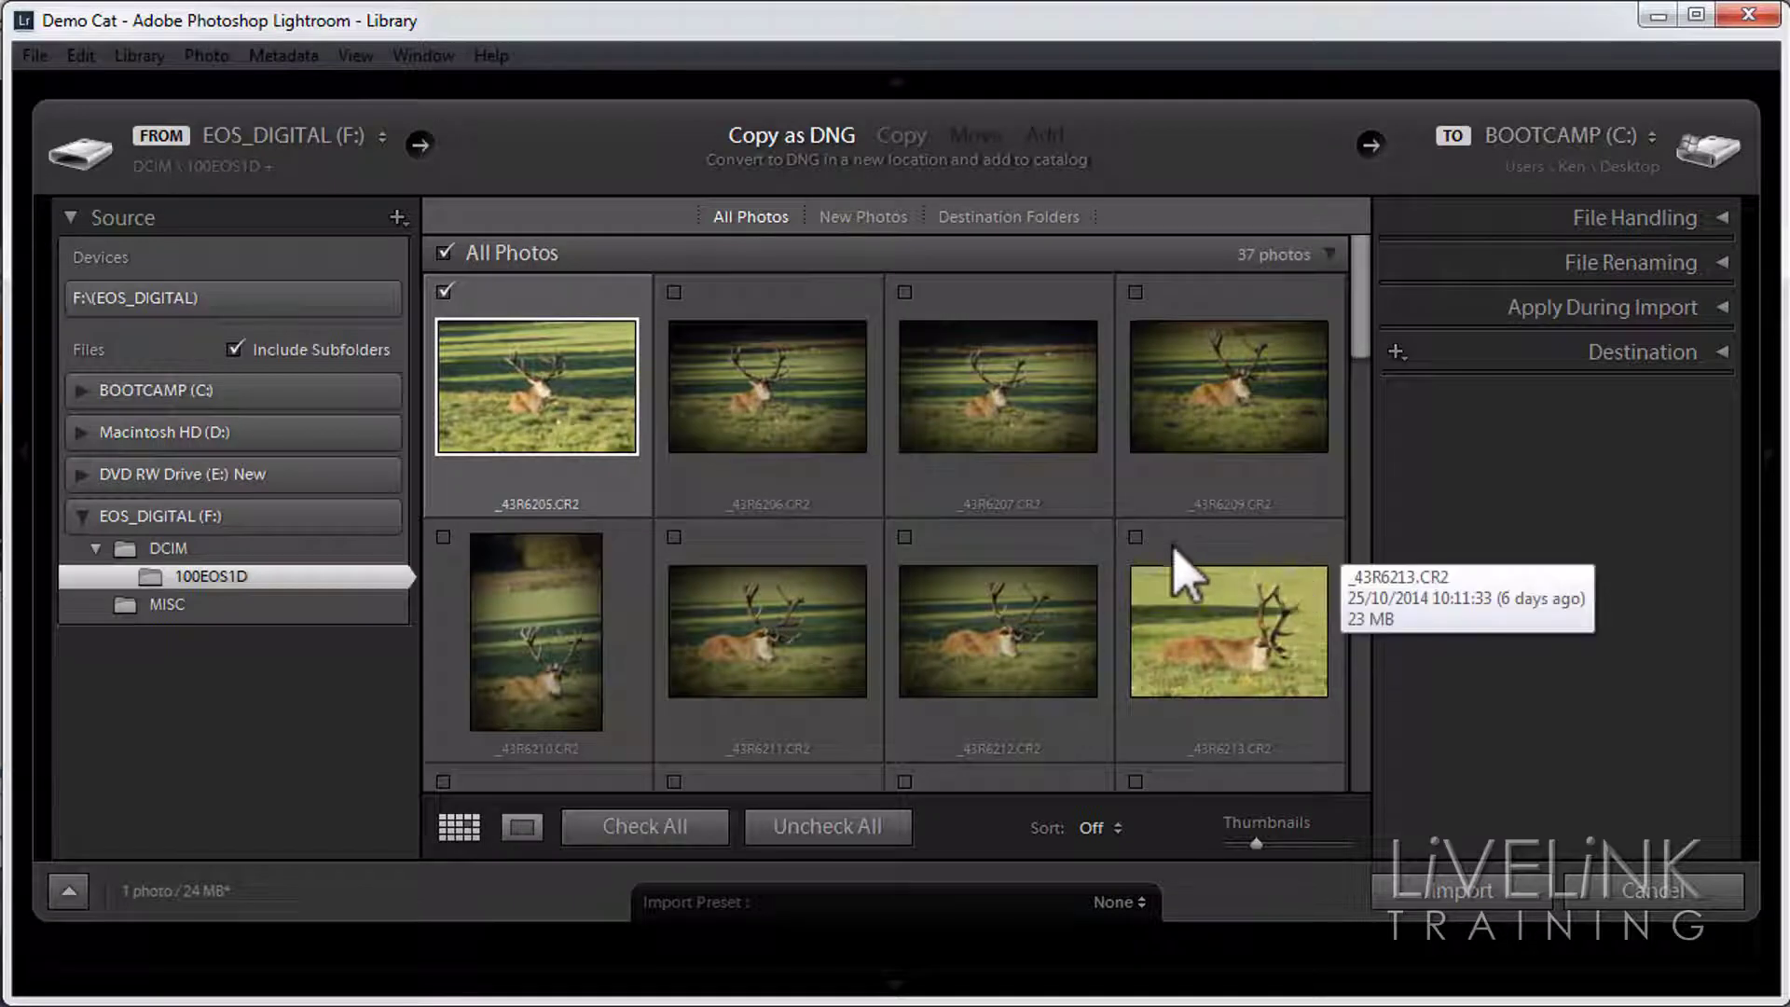
left_click(1137, 537)
left_click_drag(1366, 340, 1366, 464)
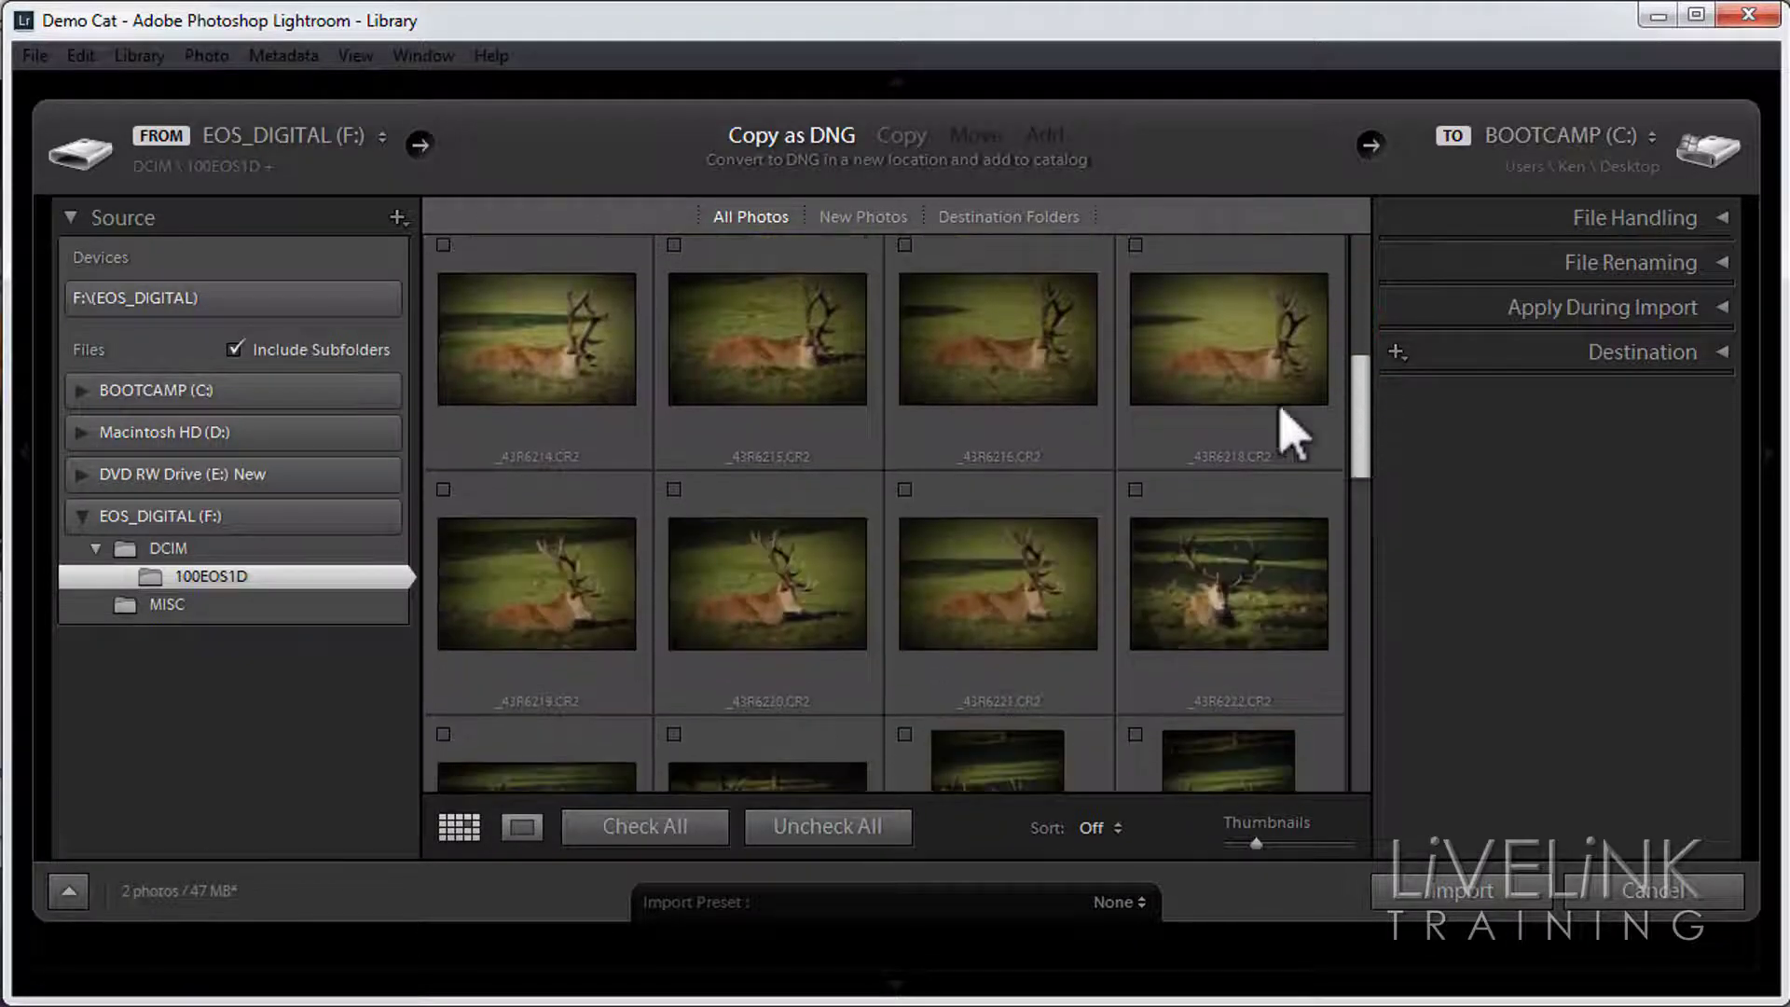
left_click(676, 244)
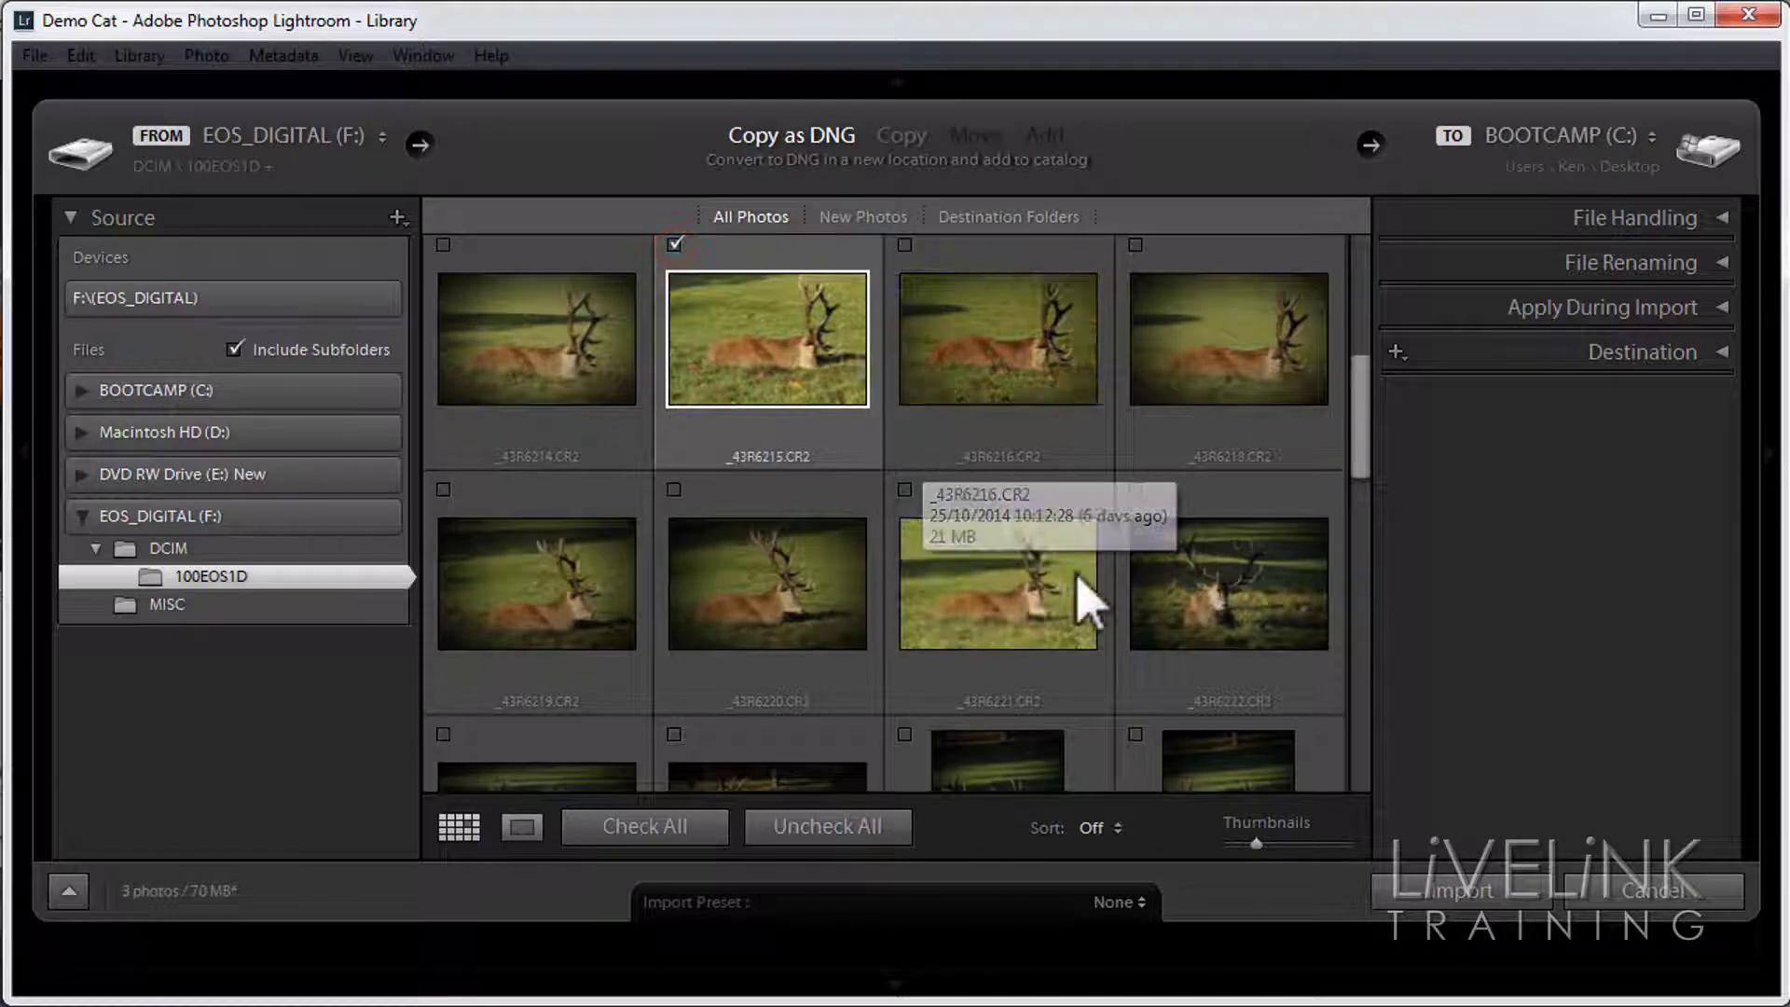
Include _43R6222 in the import from Loupe view, then return to the Grid
double_click(1210, 598)
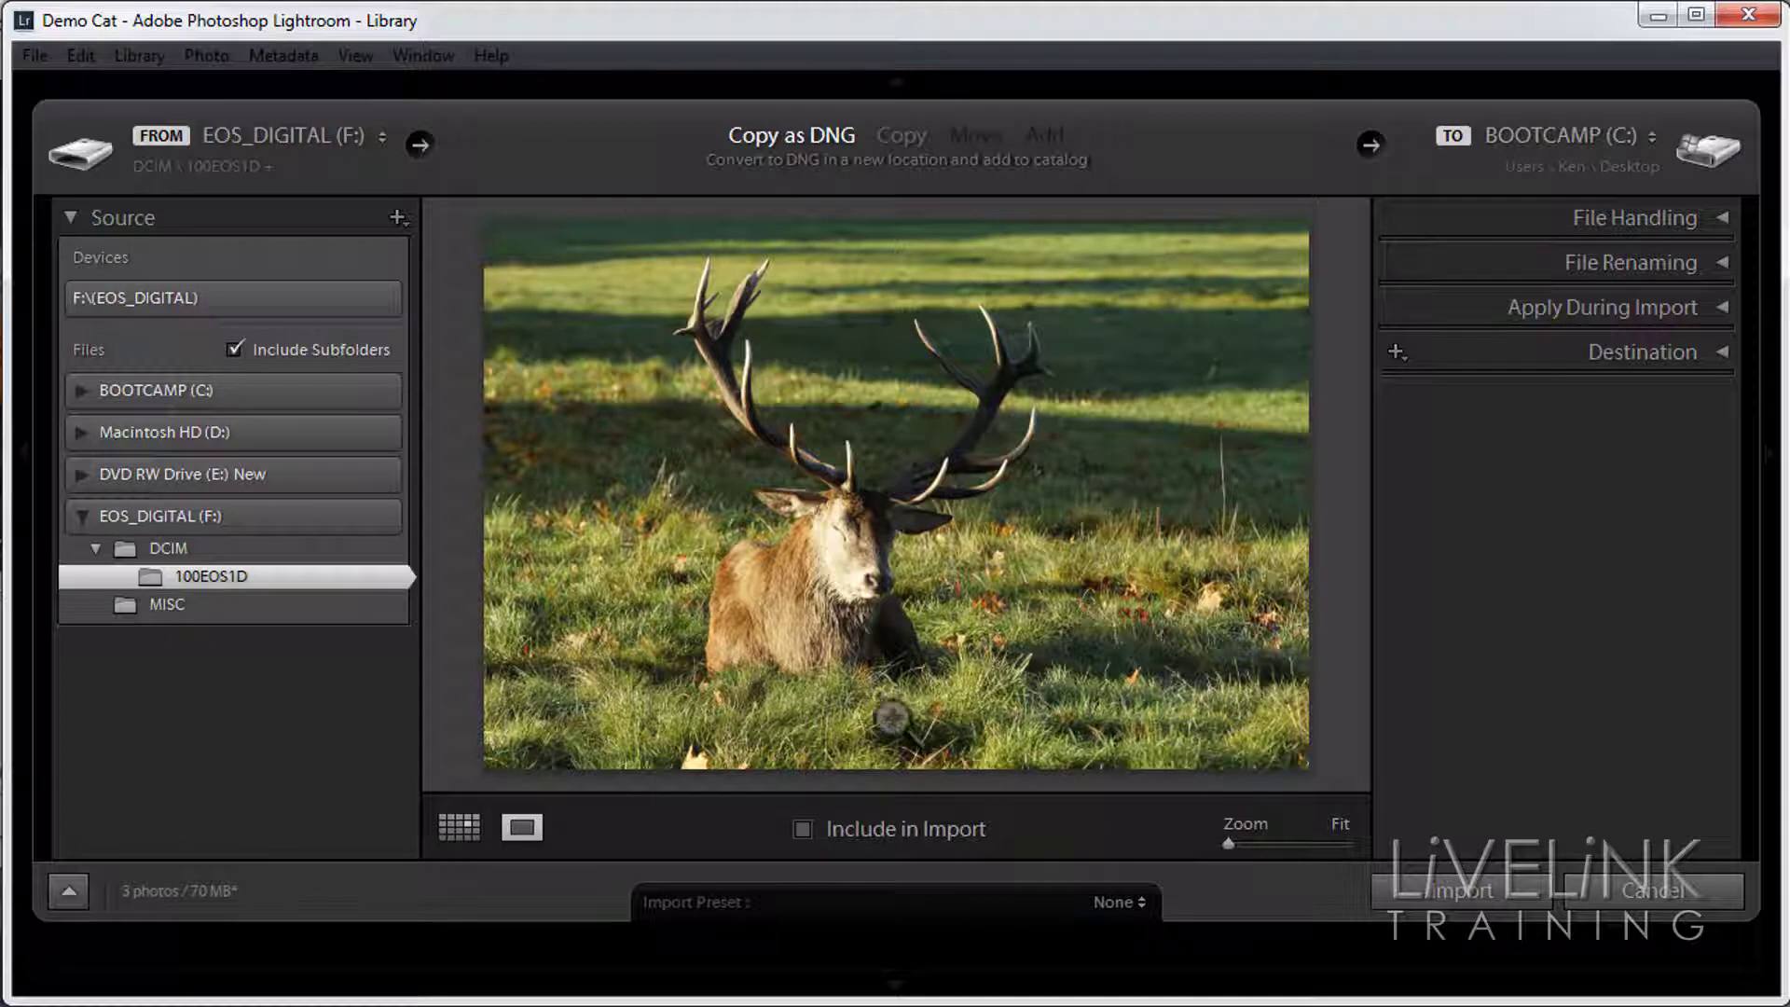
left_click(802, 829)
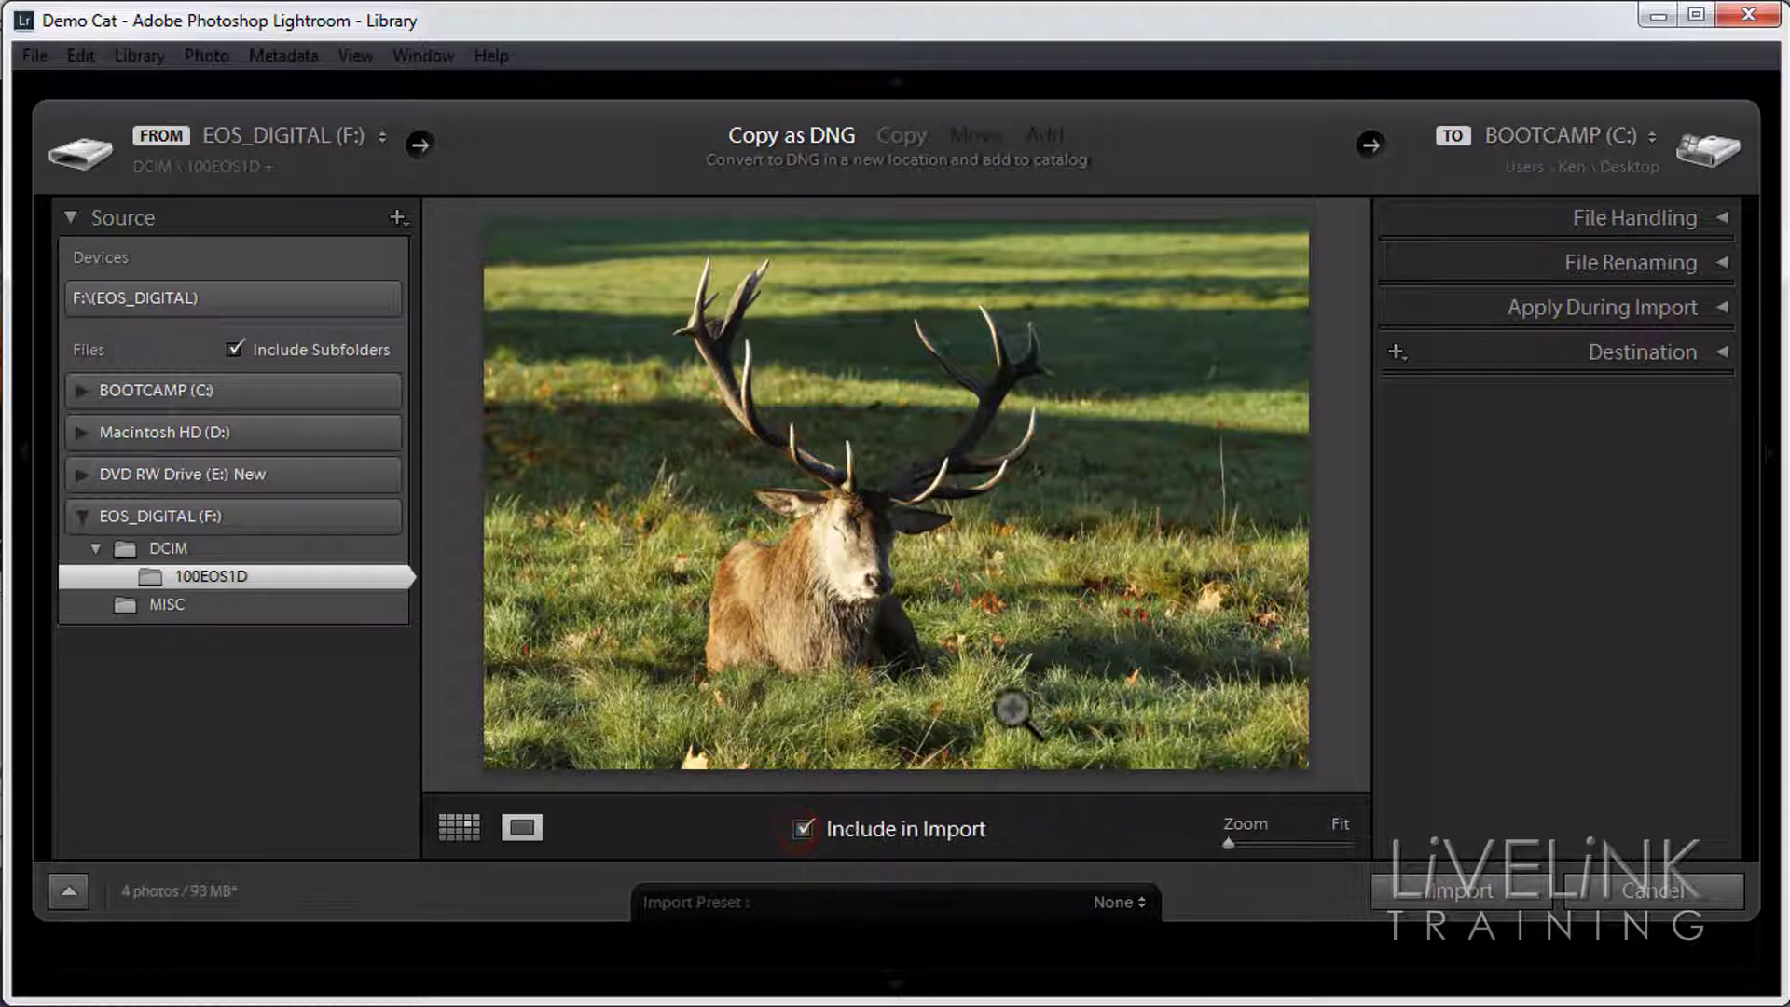
left_click(459, 828)
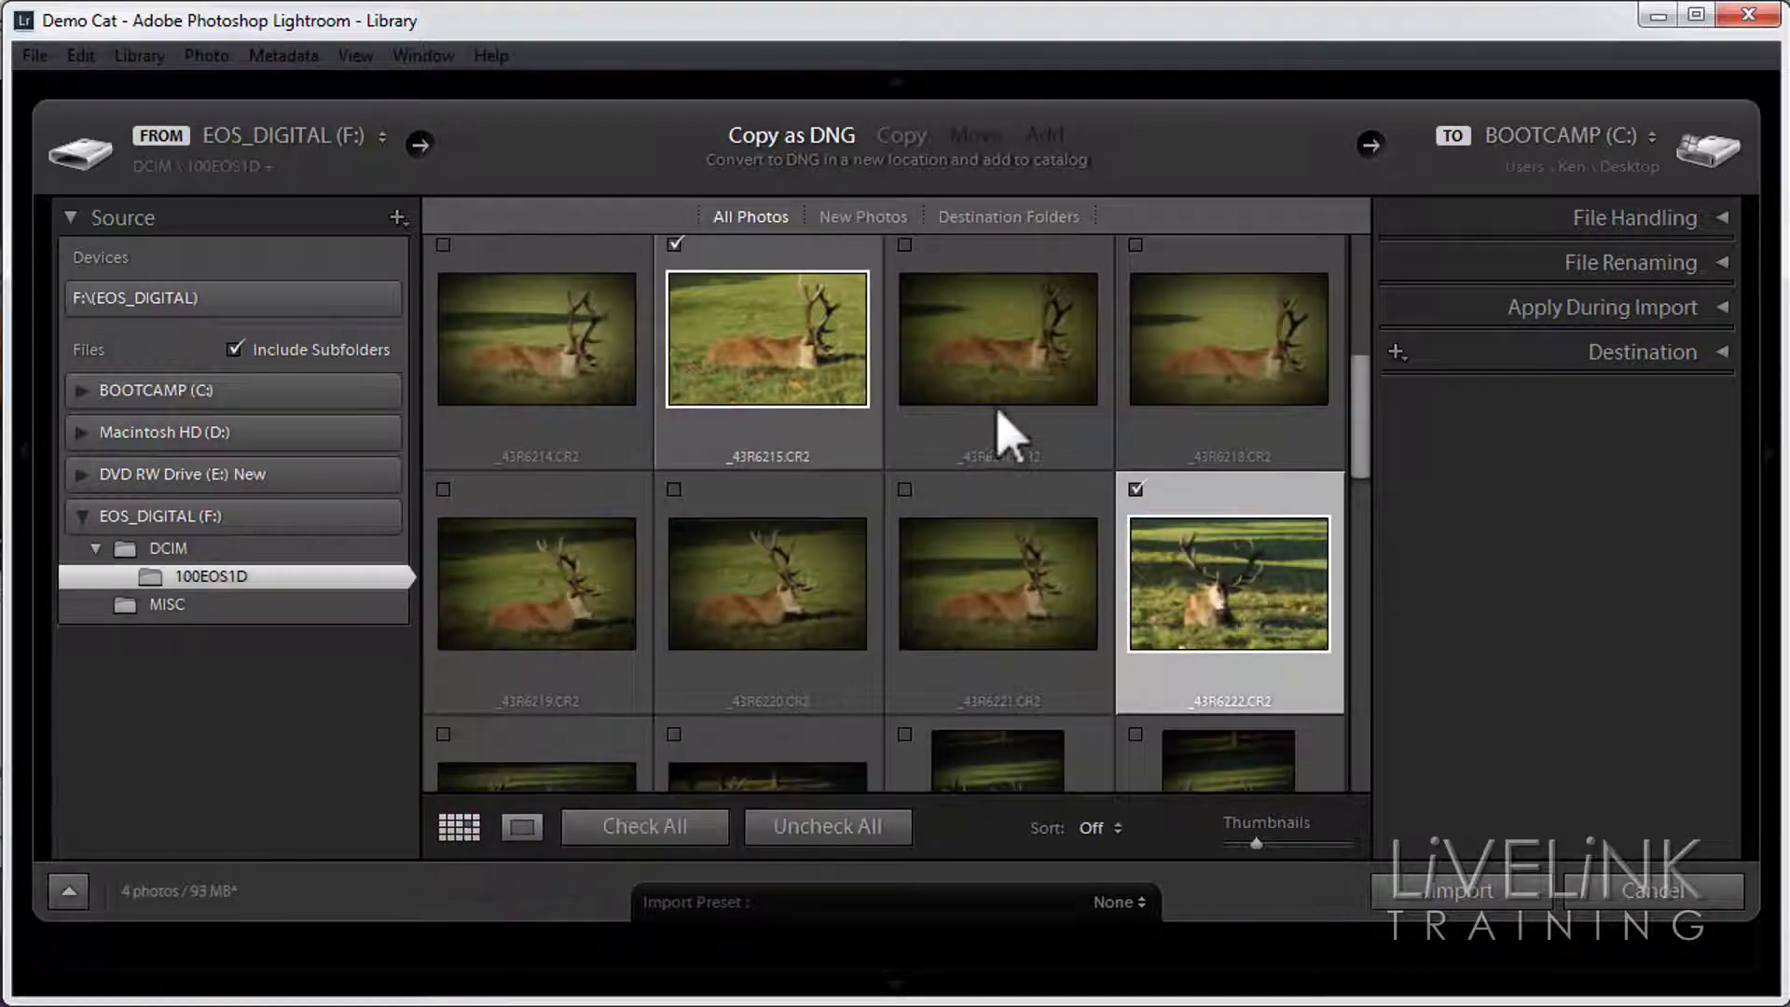
Mark _43R6227 and _43R6234 for import, making six photos totalling 136 MB
left_click_drag(1359, 417, 1337, 606)
left_click(1136, 330)
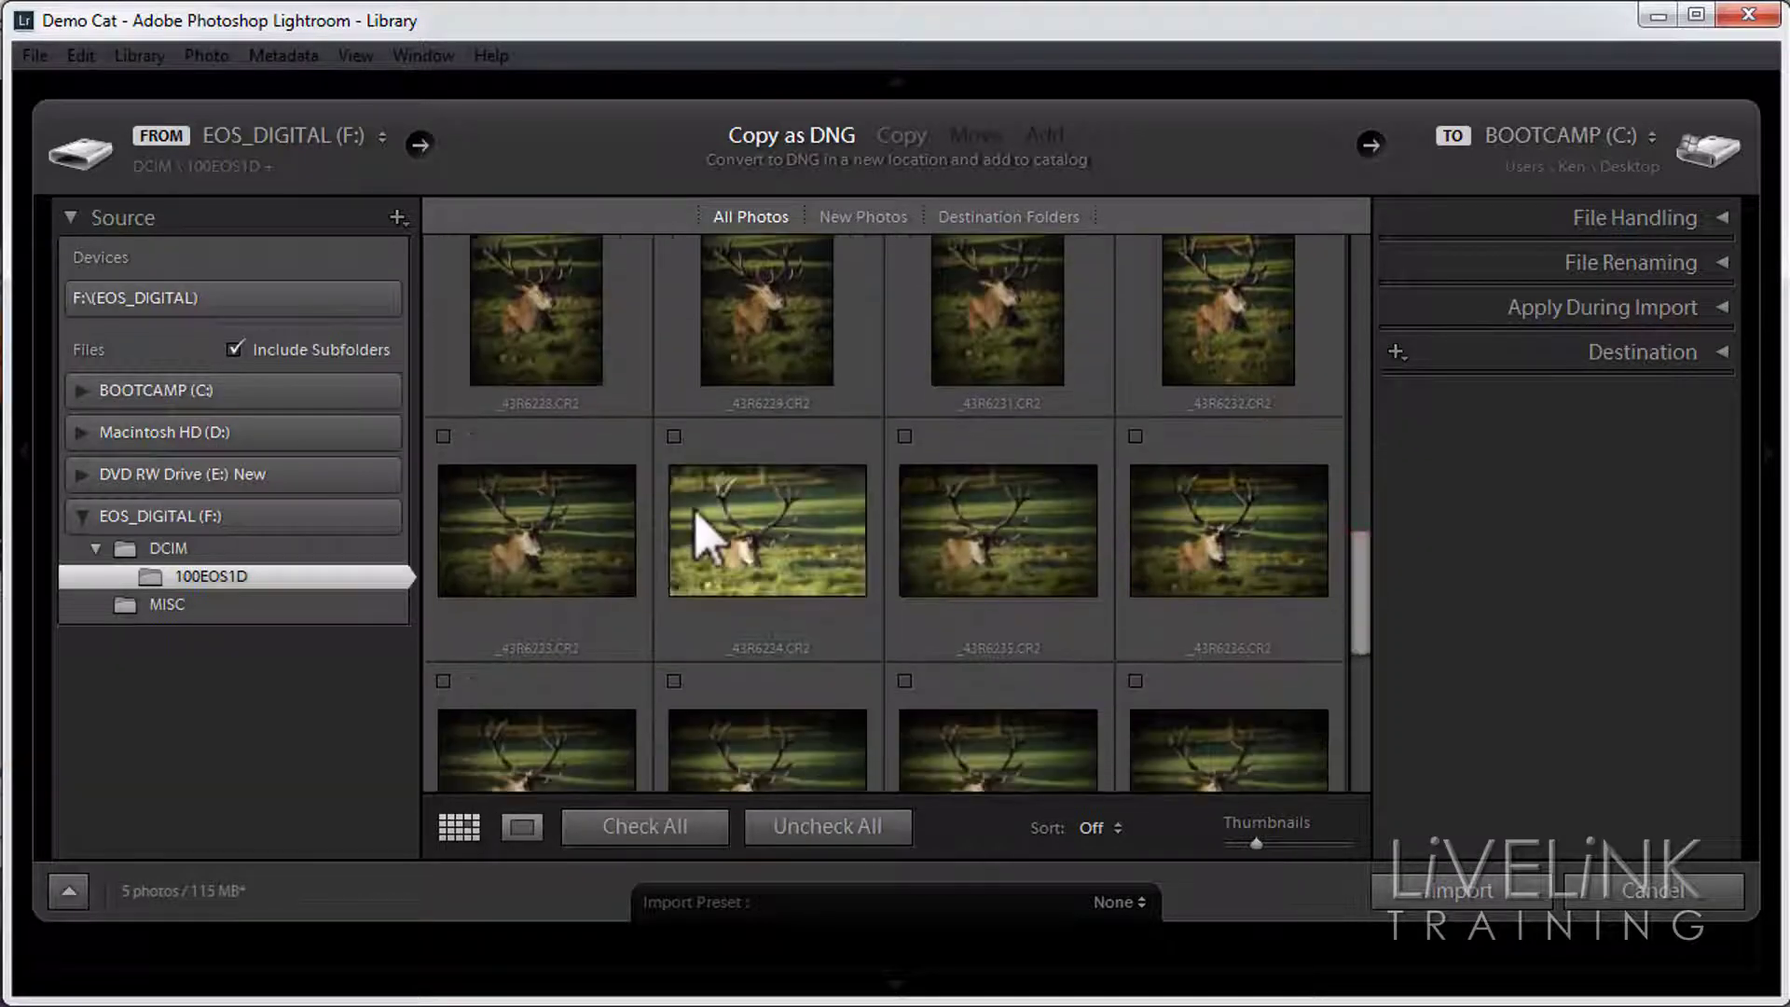
left_click(675, 435)
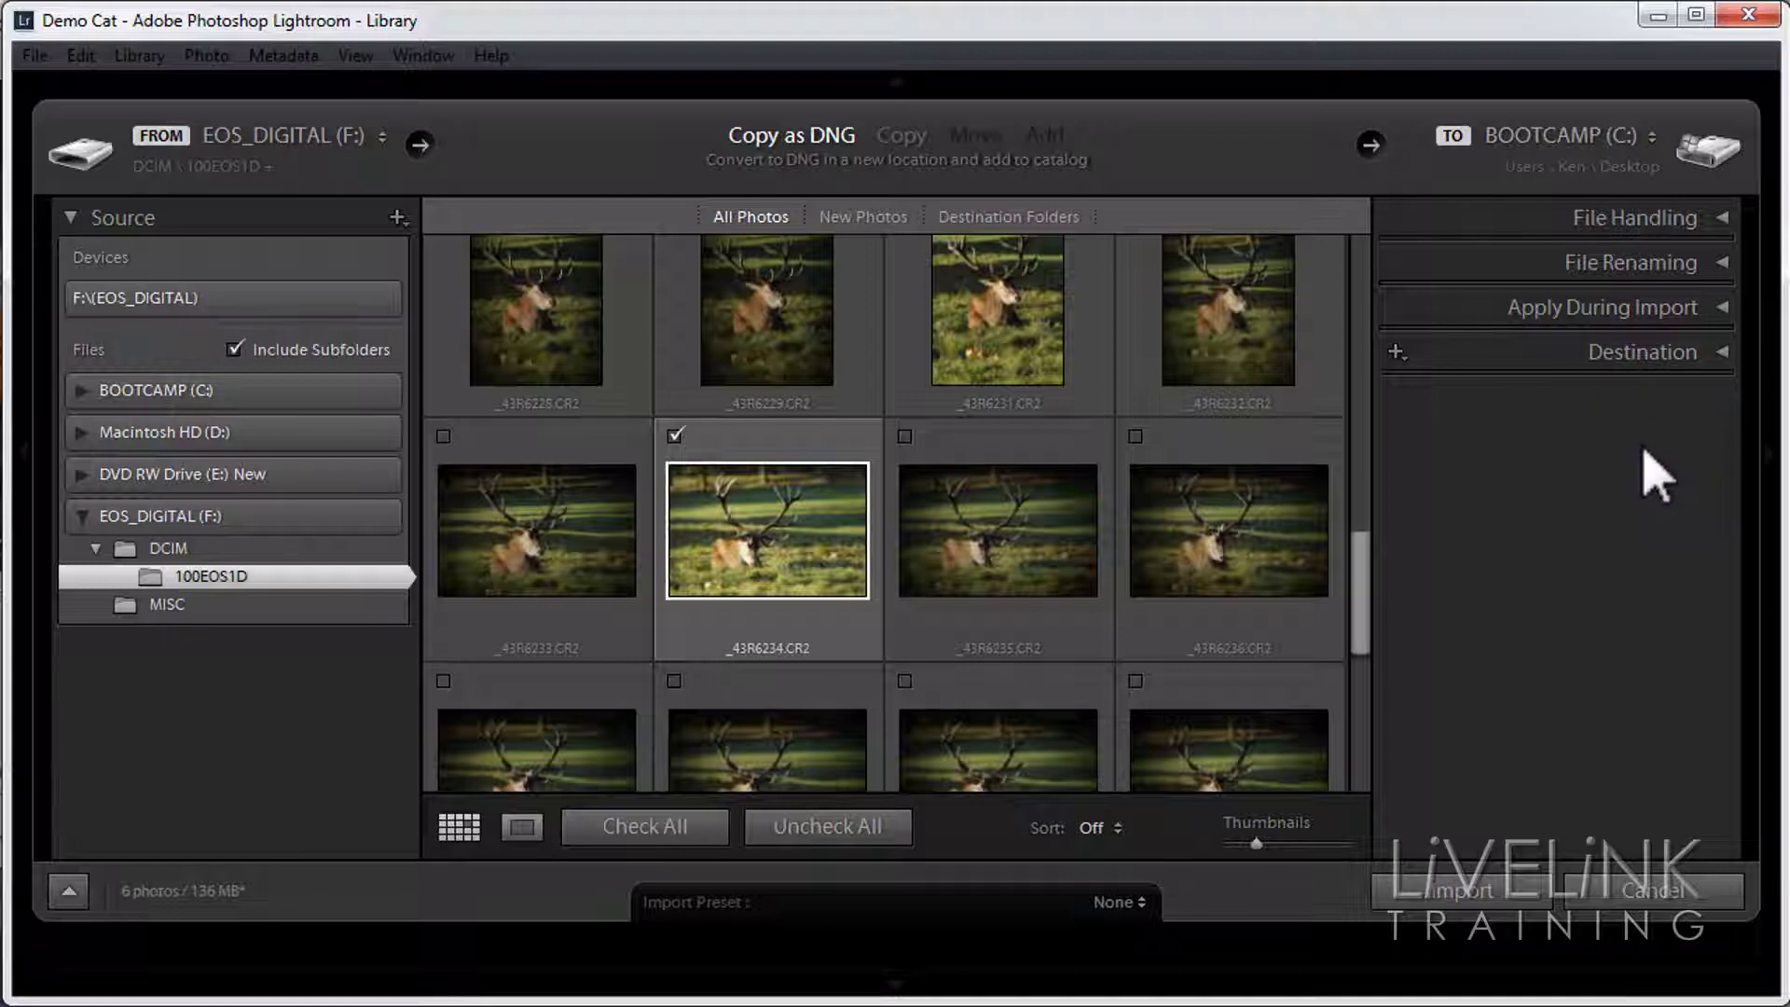
Expand the Destination panel and show the Desktop folder's subfolders on BOOTCAMP (C:)
left_click(1722, 353)
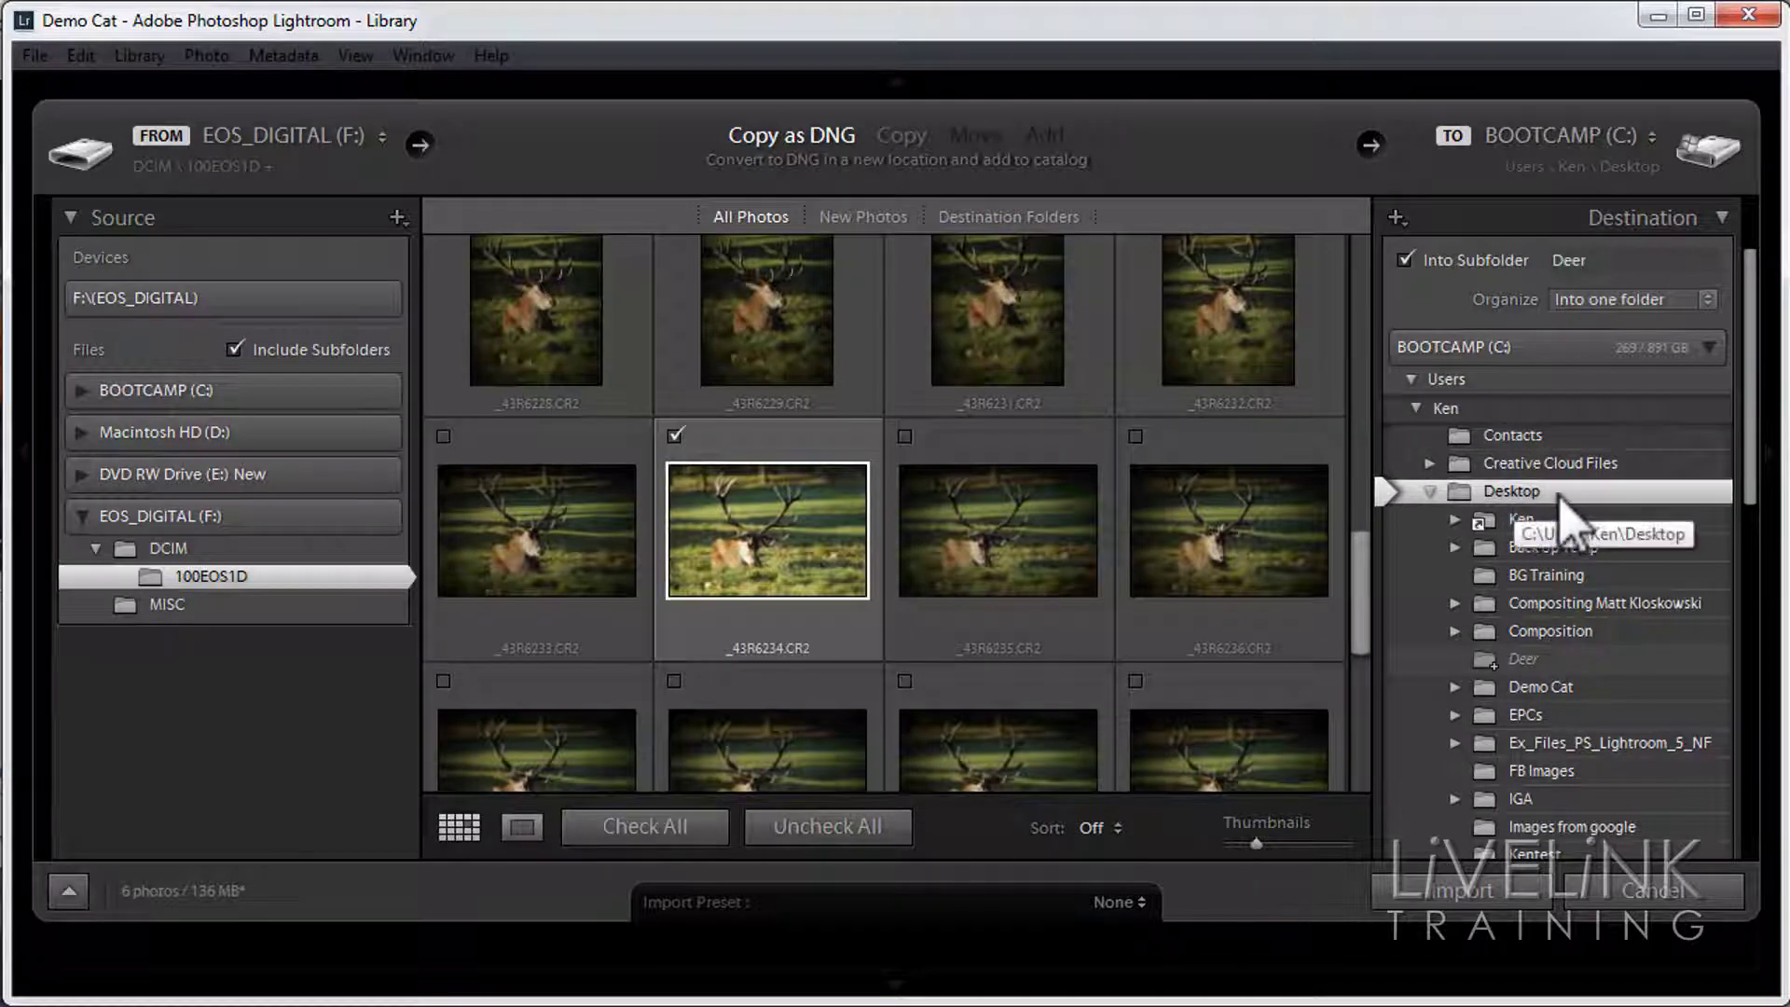
left_click(1429, 490)
left_click(1429, 490)
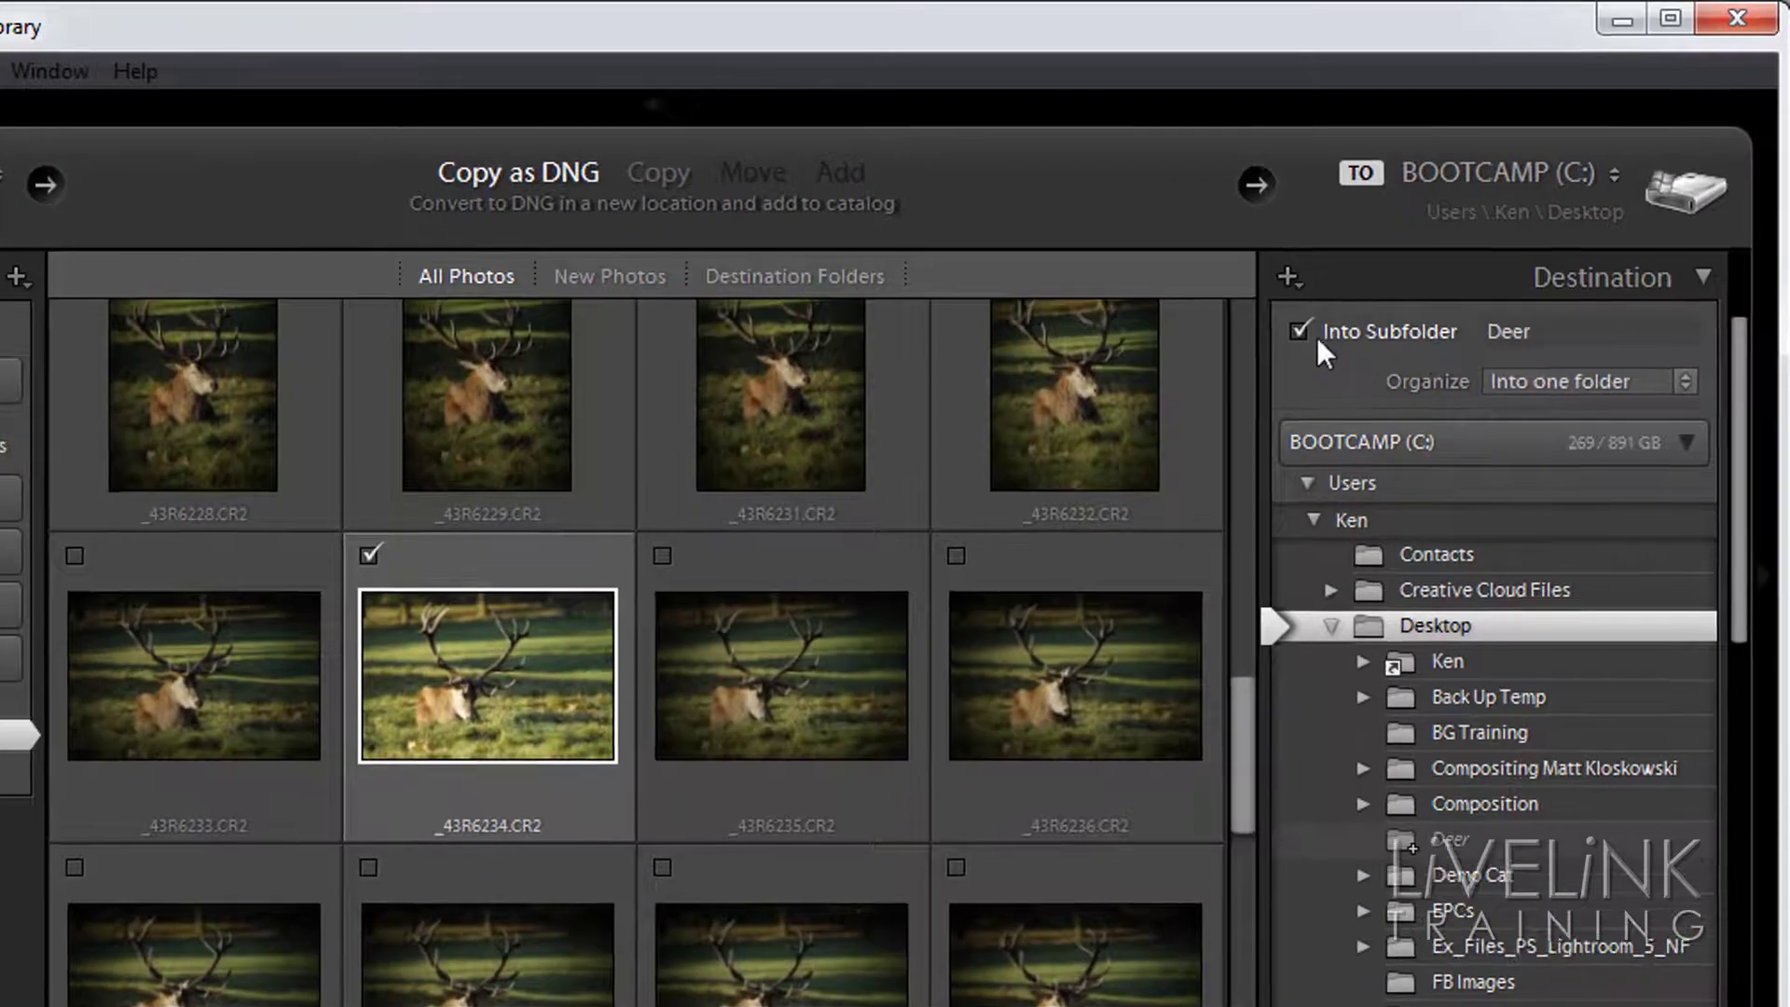
Enable Into Subfolder and name the destination subfolder 'Deer'
left_click(1296, 333)
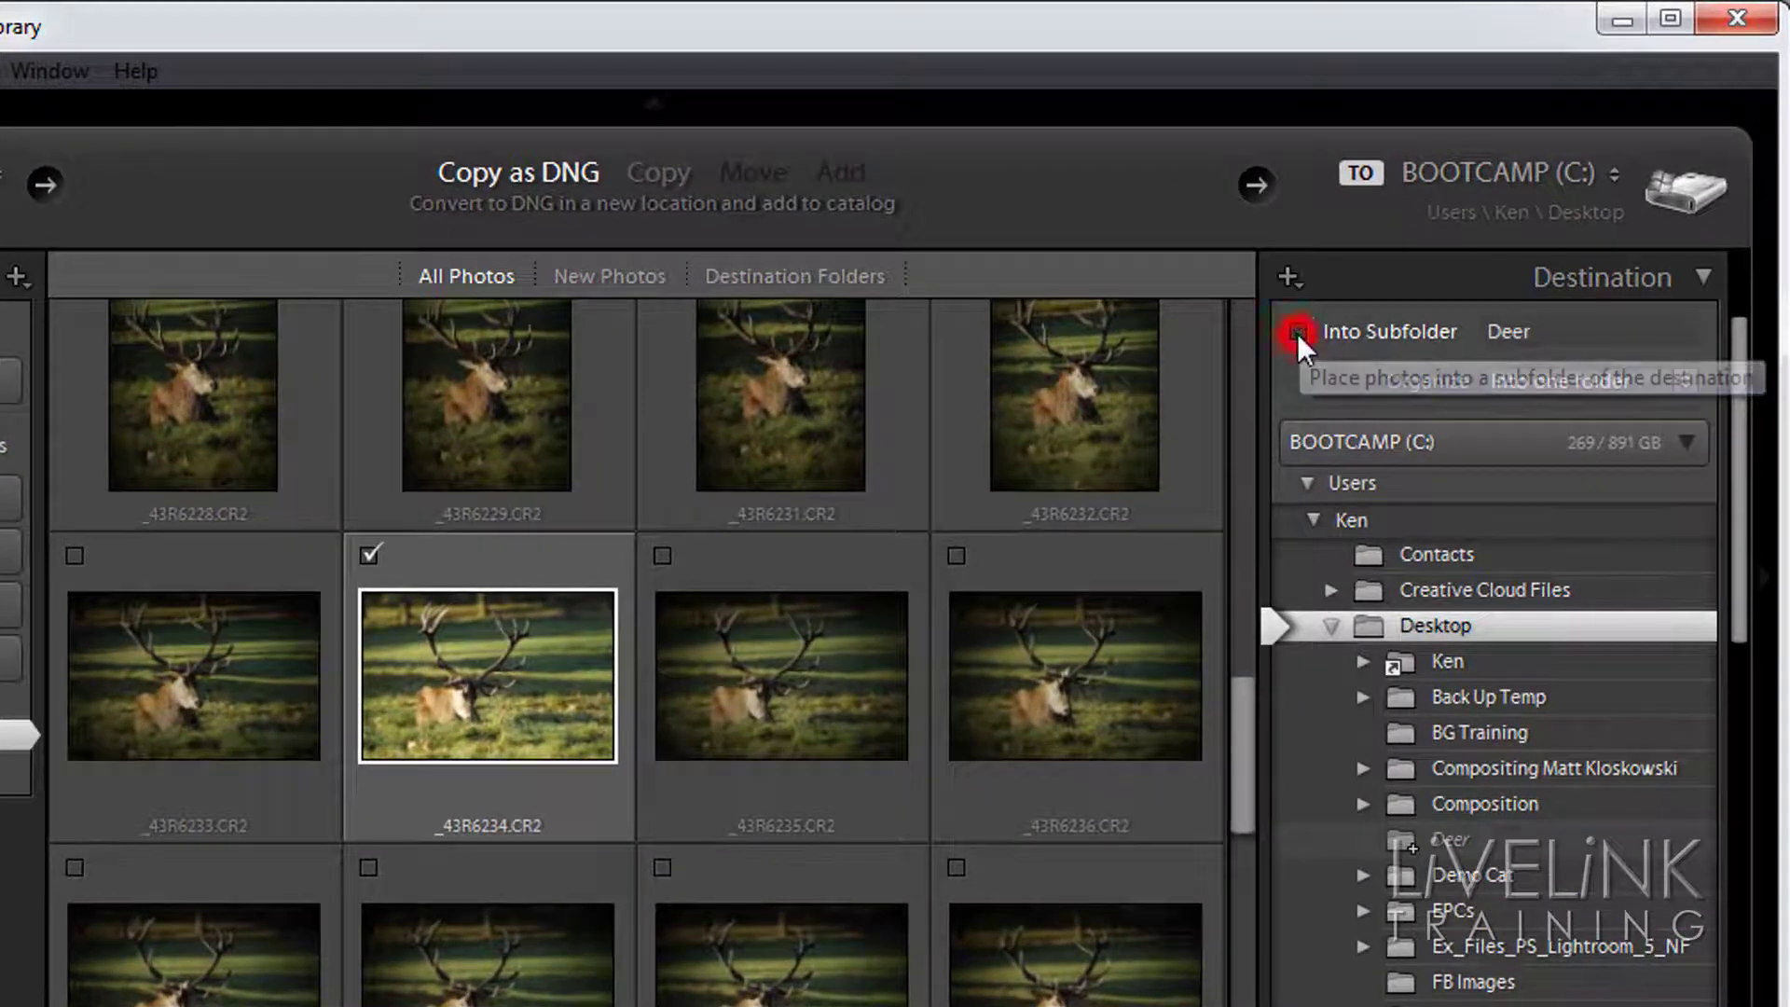
left_click(1299, 333)
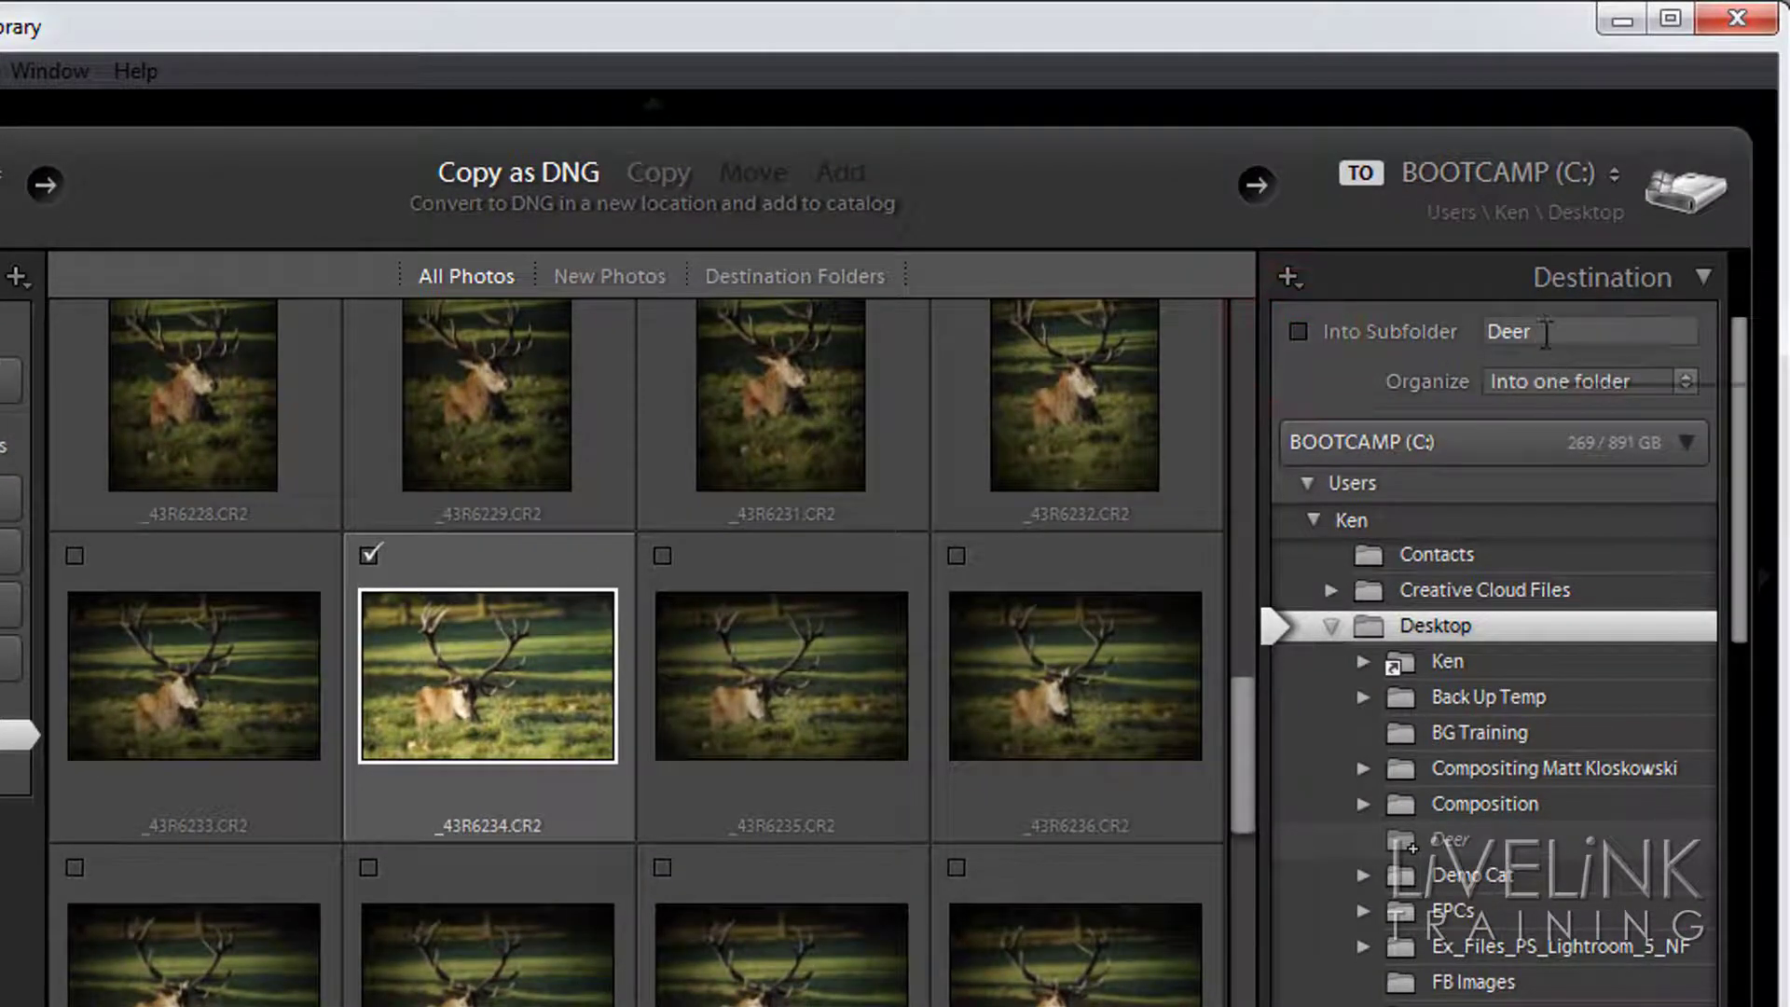
left_click(1300, 333)
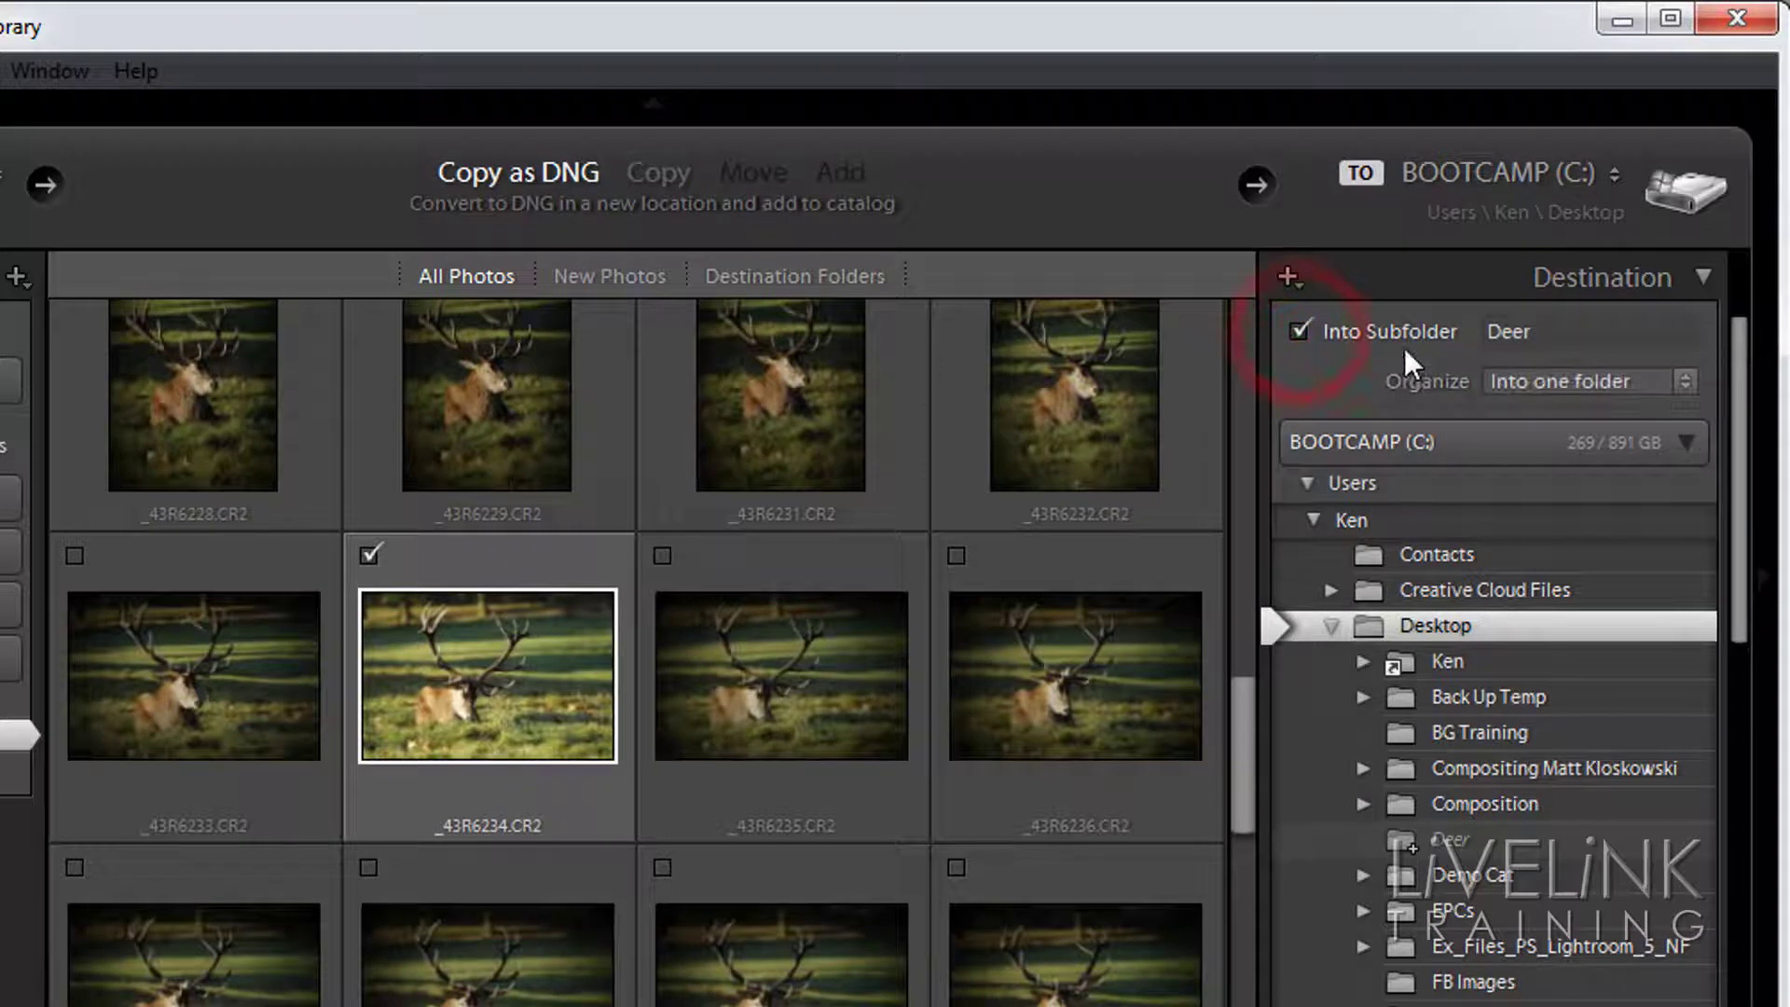
double_click(1551, 332)
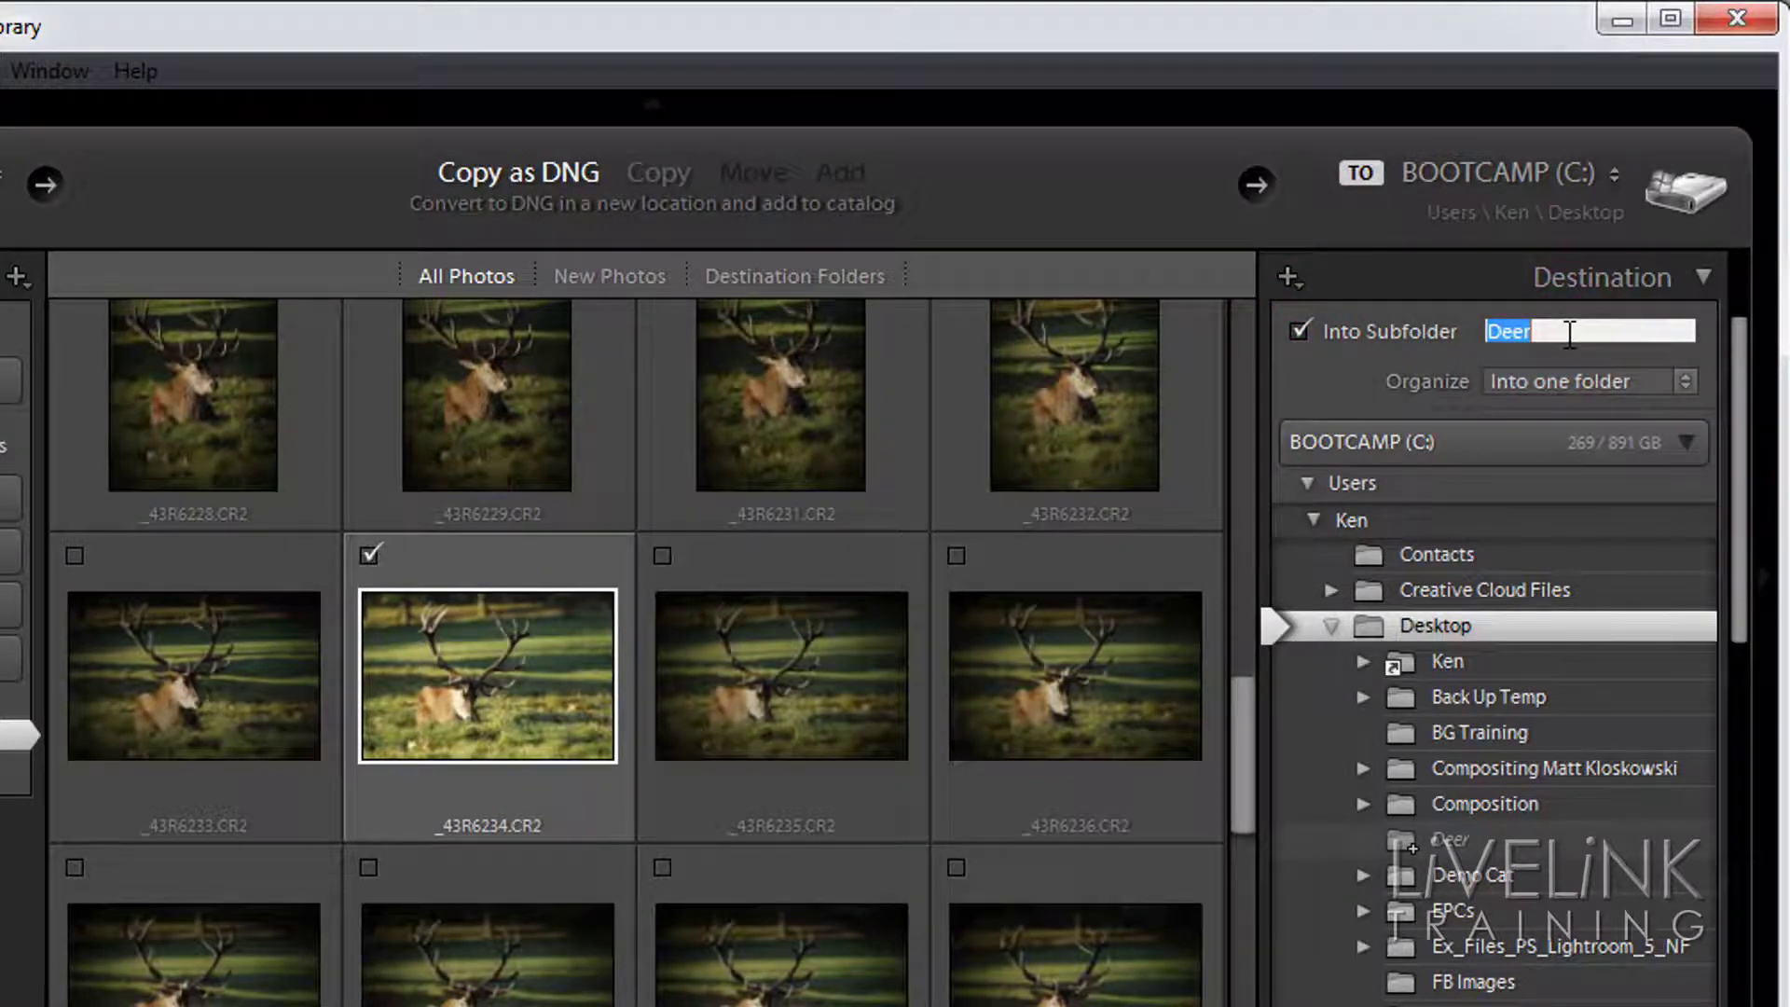
type("d")
key("BackSpace")
key("BackSpace")
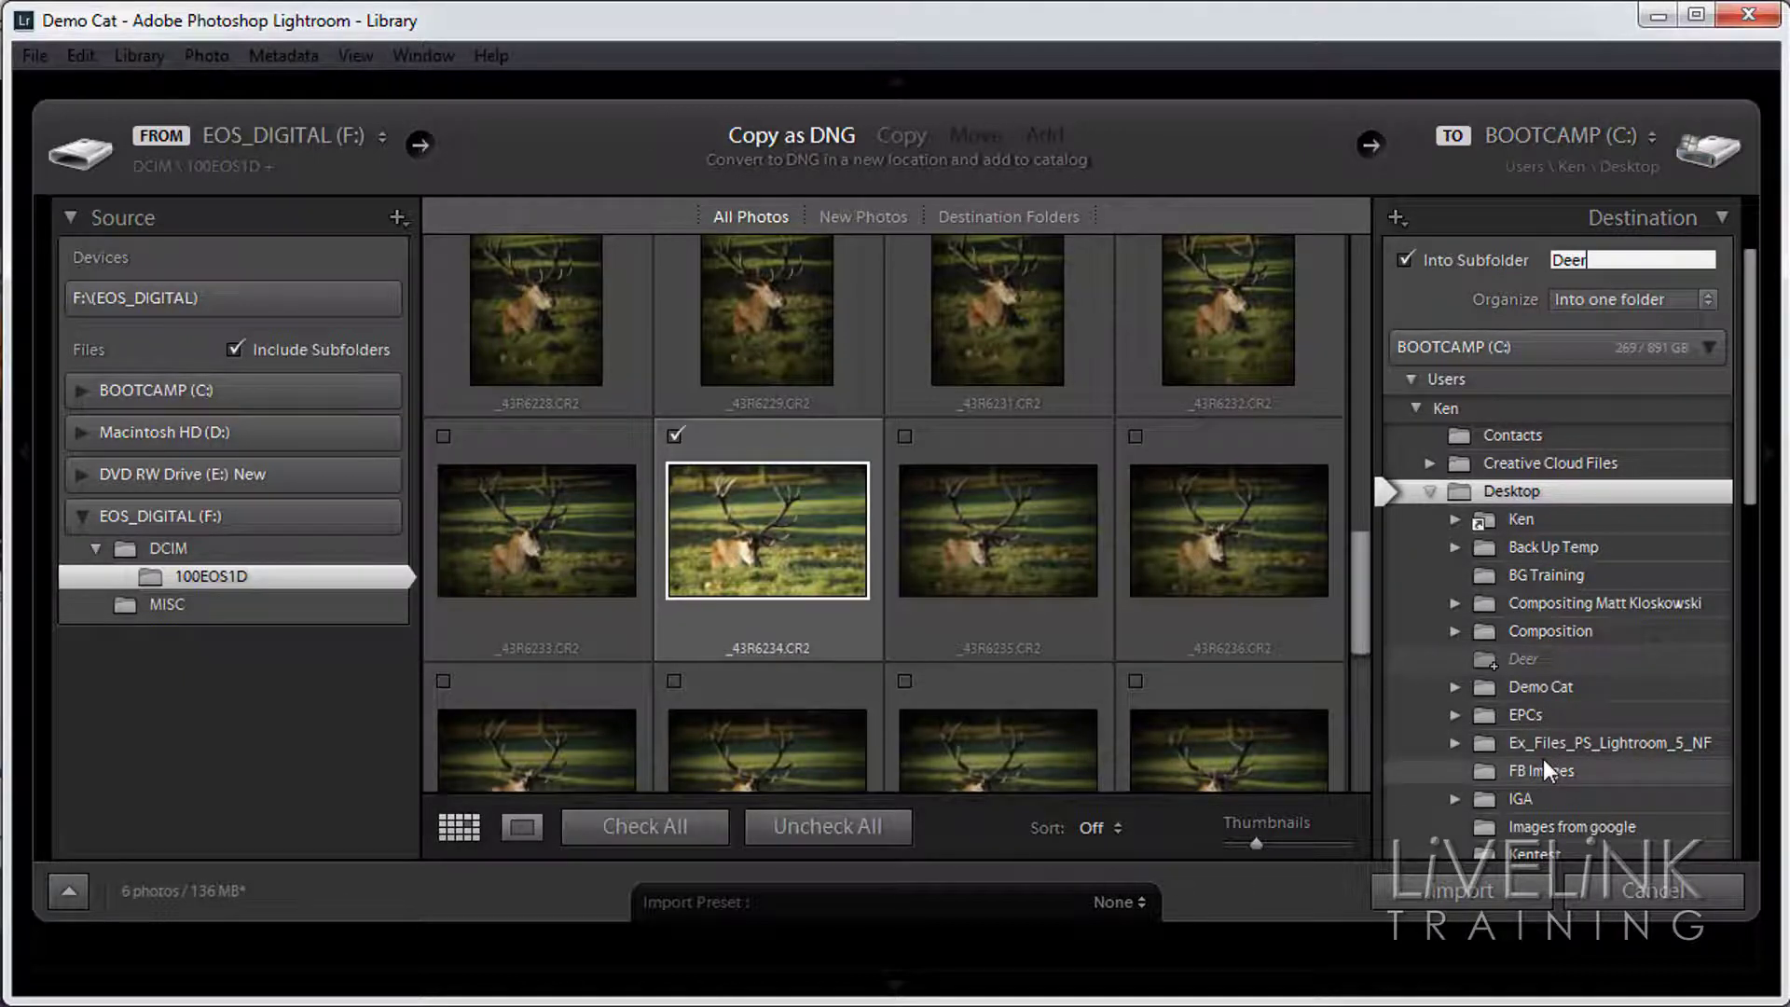
Import the six checked deer photos as DNG
left_click(1462, 893)
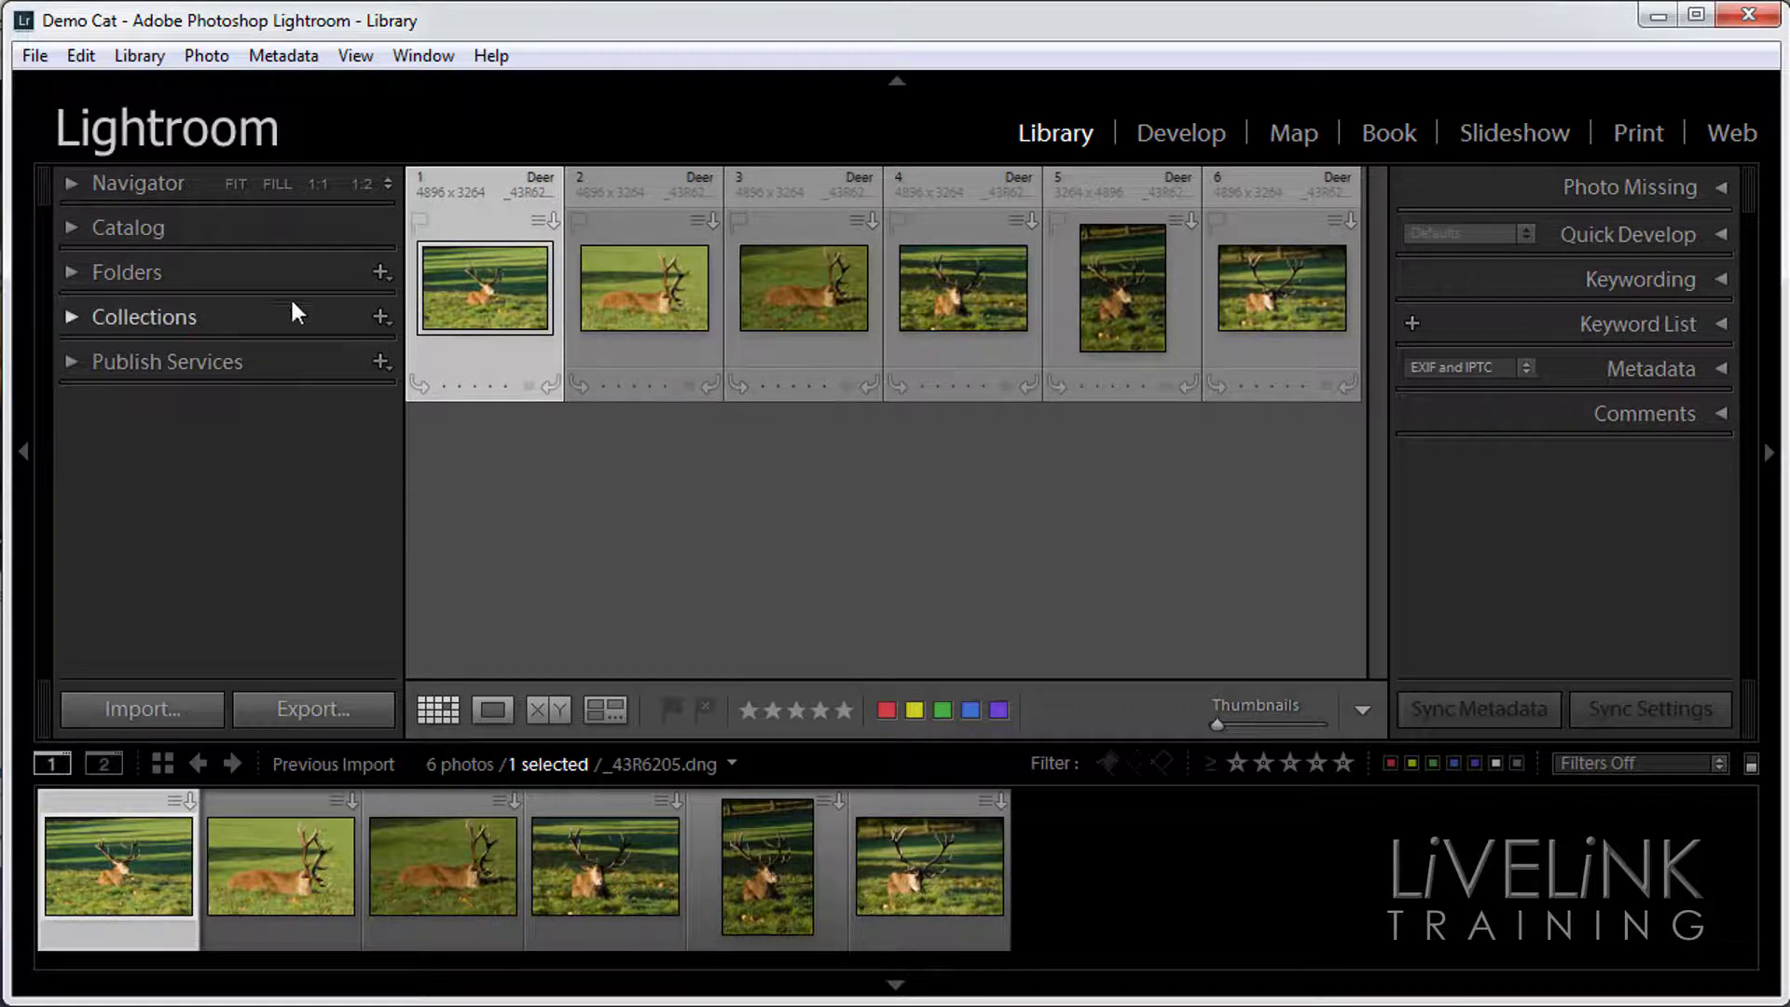
Show the Deer folder's six photos from the Folders panel
left_click(74, 272)
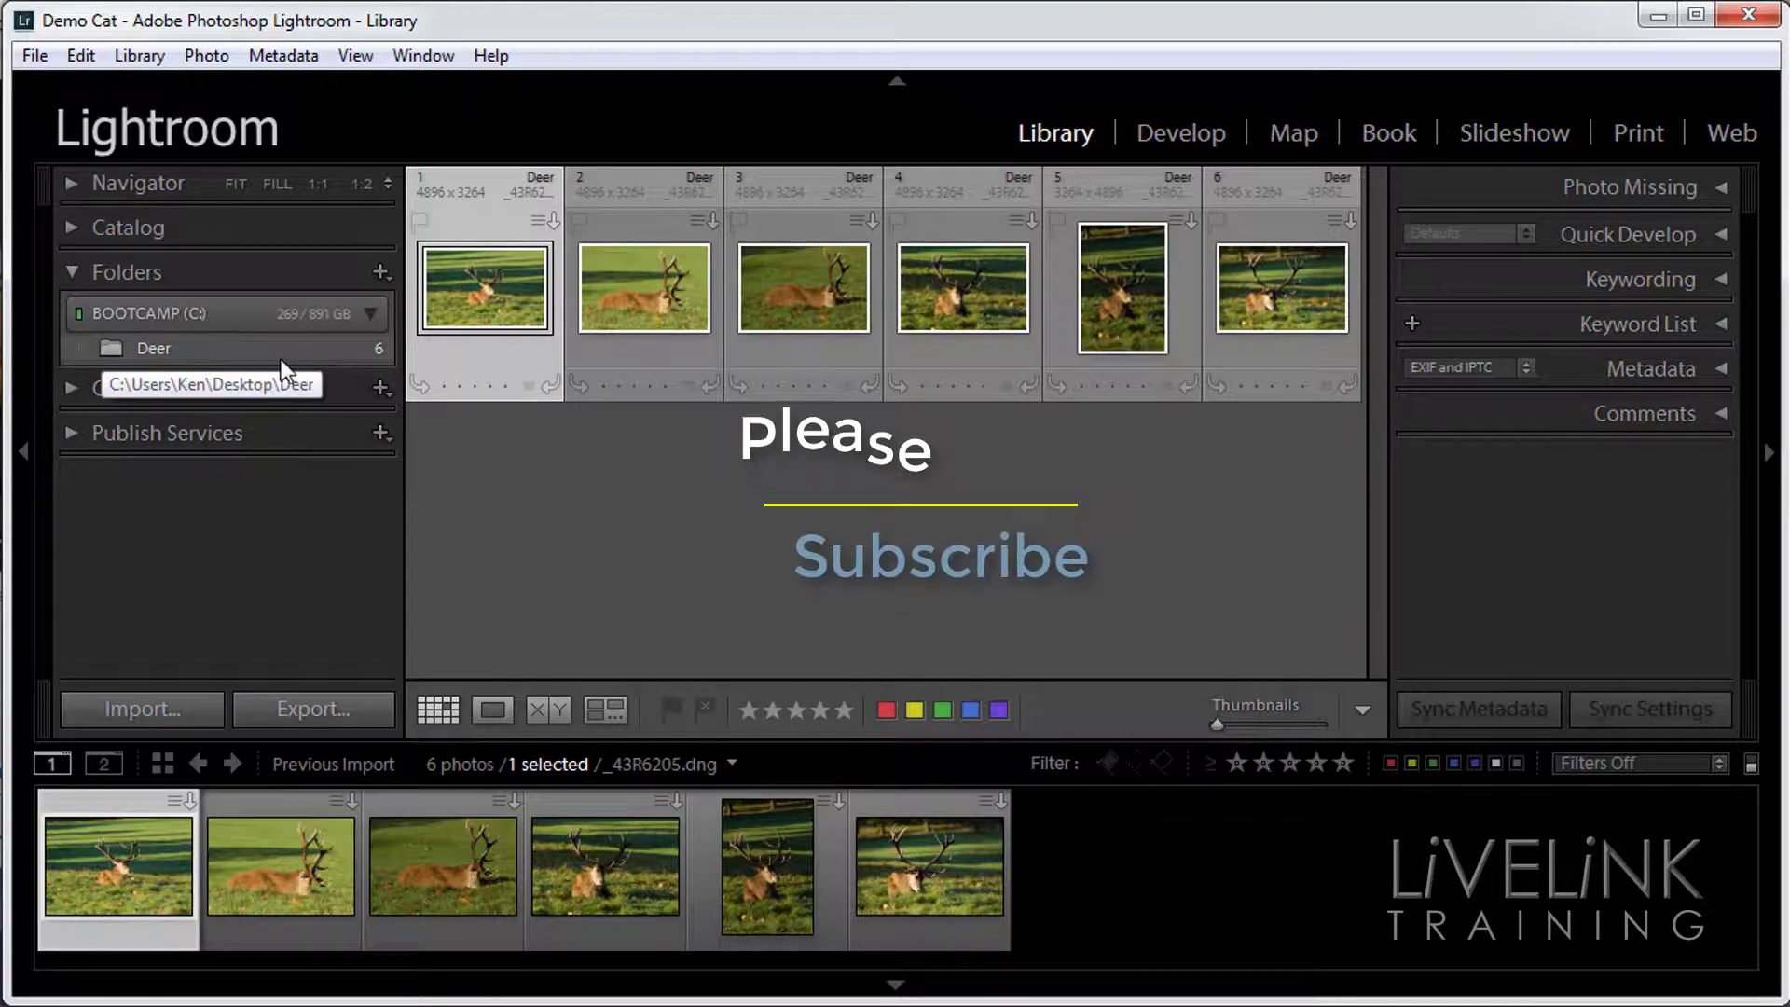
left_click(125, 347)
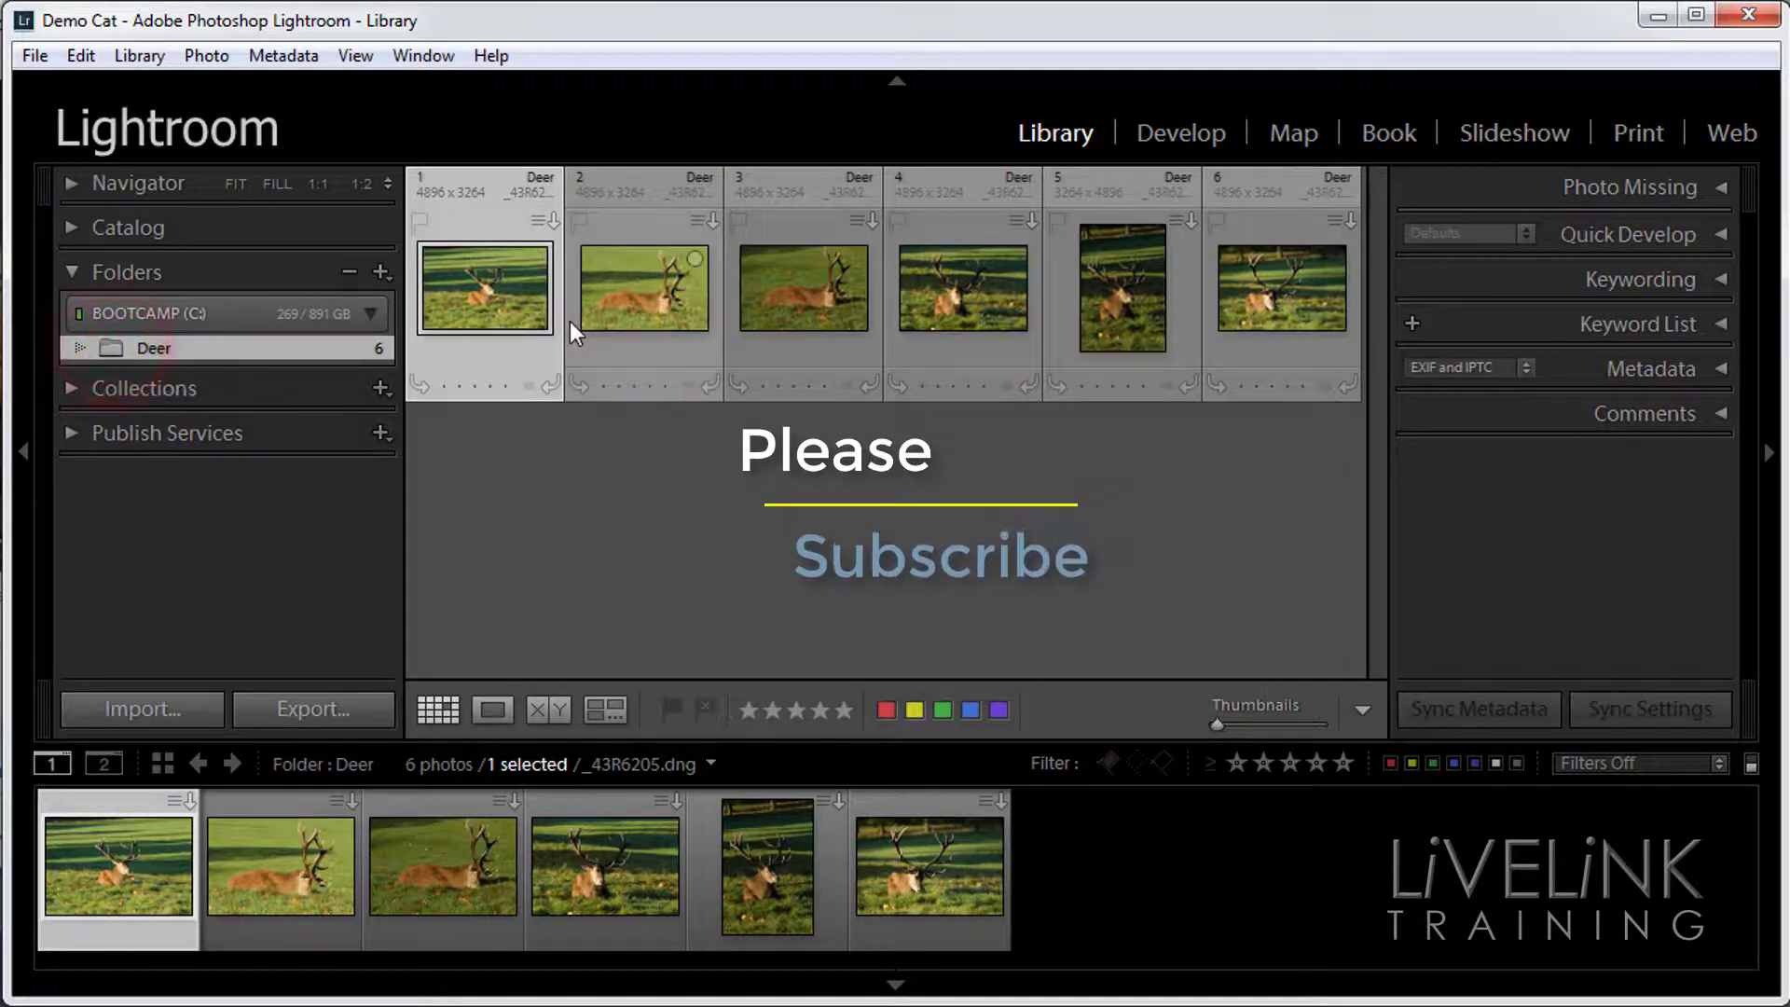